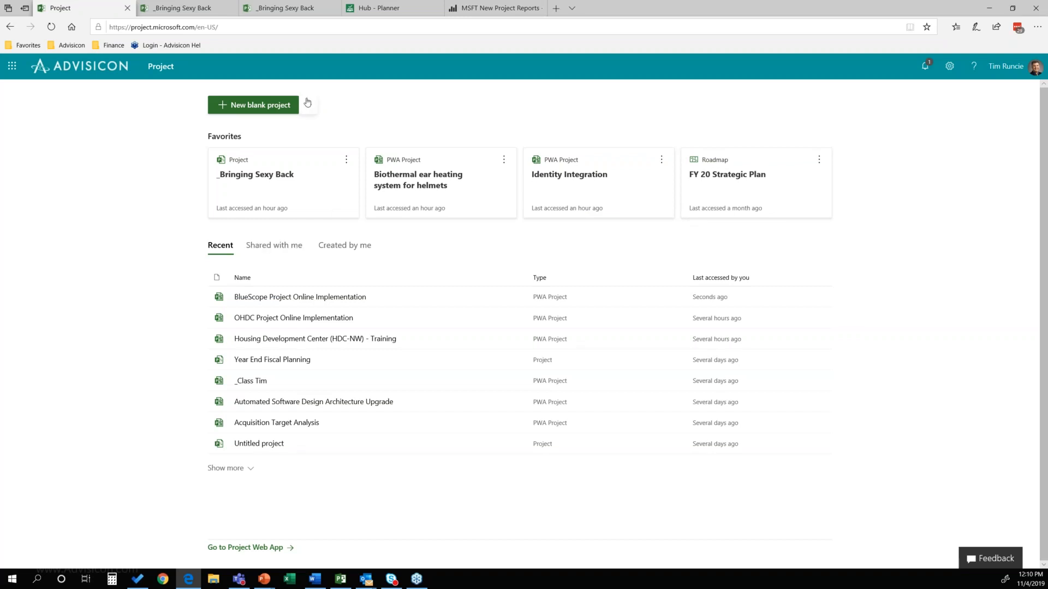
Step: Create a new blank project and name it "Create Training Program"
left_click(309, 106)
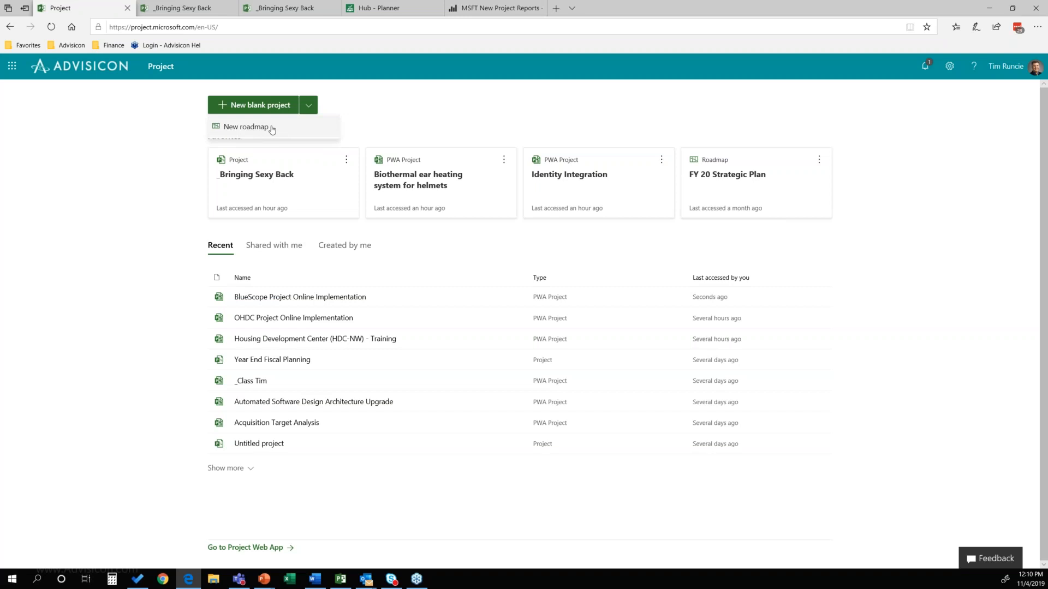
left_click(387, 111)
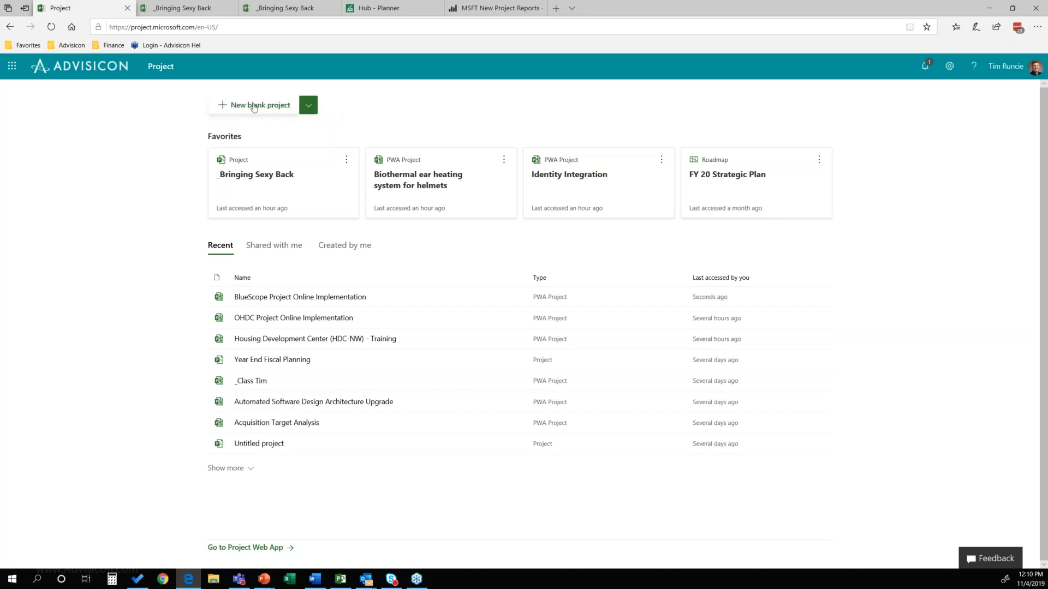
left_click(254, 106)
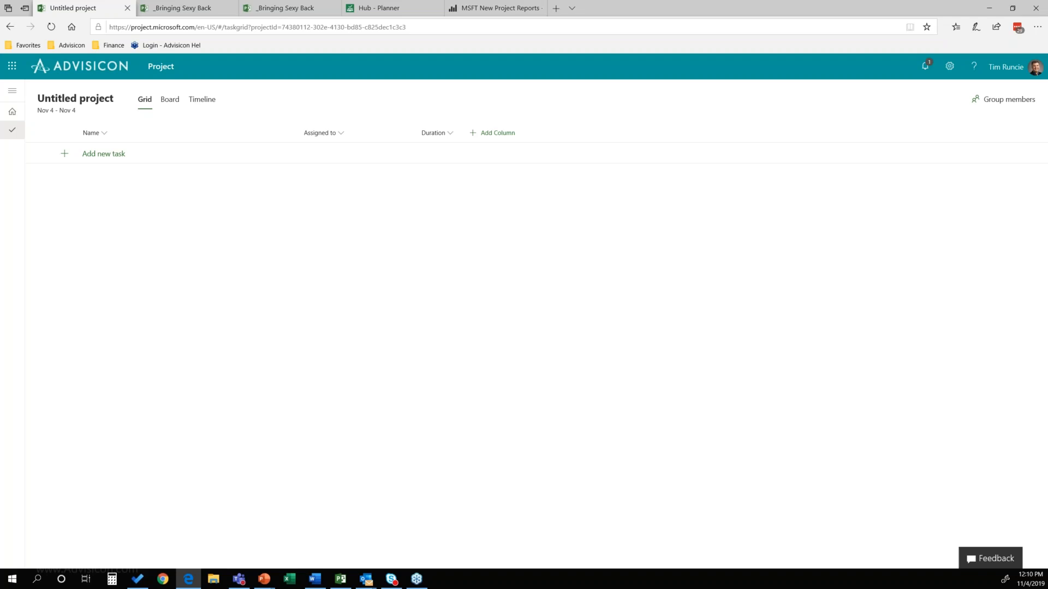
left_click(76, 100)
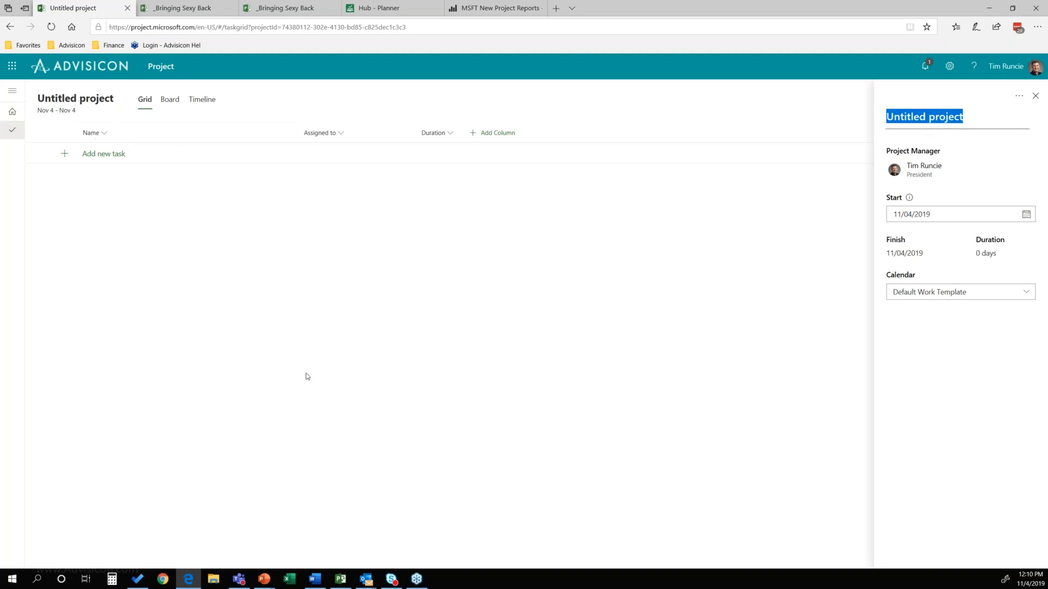
type("Create ")
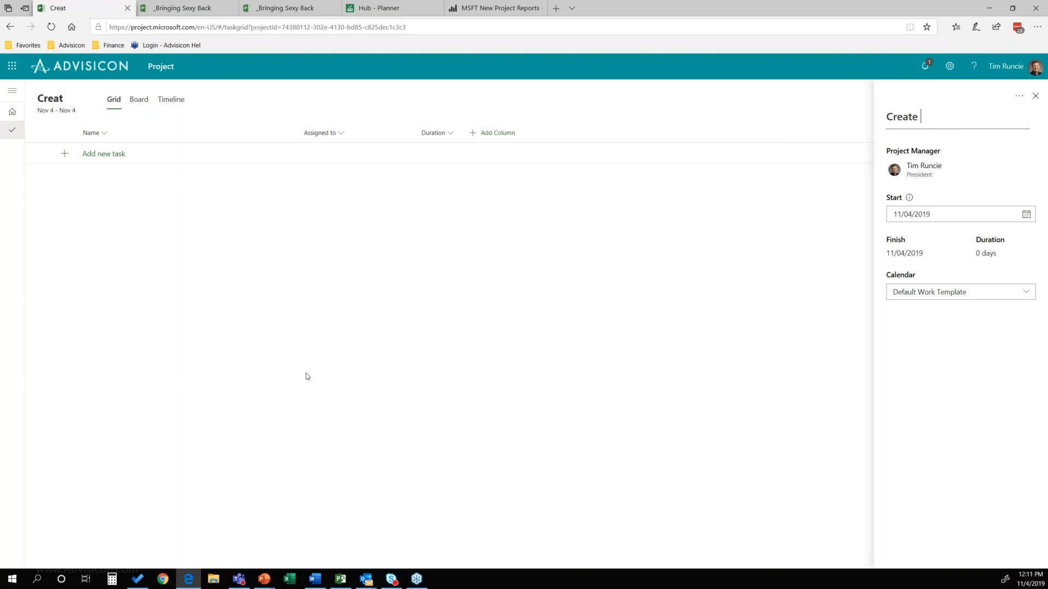
type("Training Program")
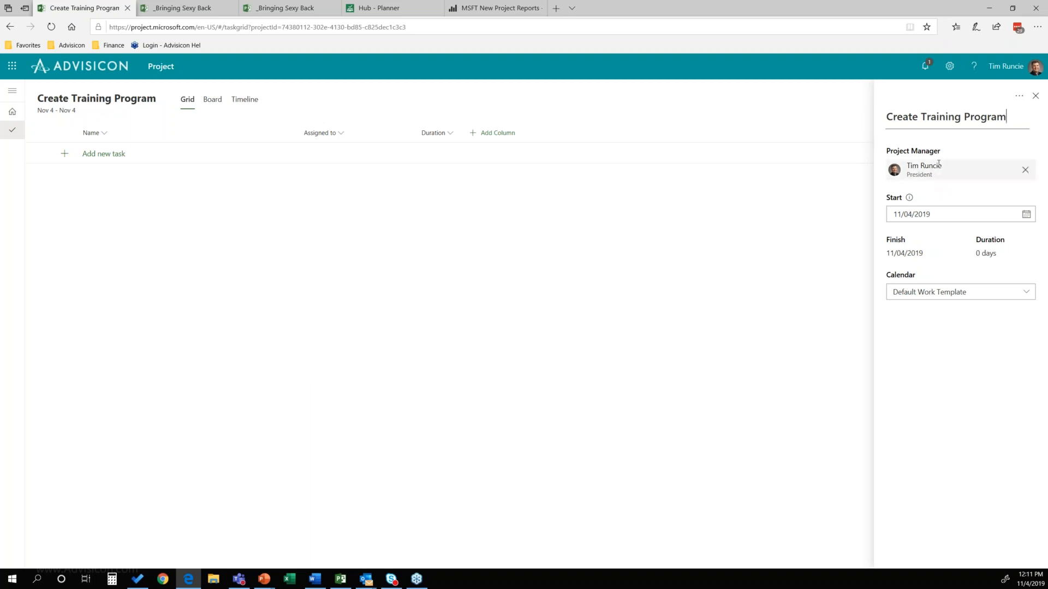
Step: Set the project's start date to 10/28/2019, check the calendar choices and project options, and close the project details
left_click(1024, 215)
left_click(845, 272)
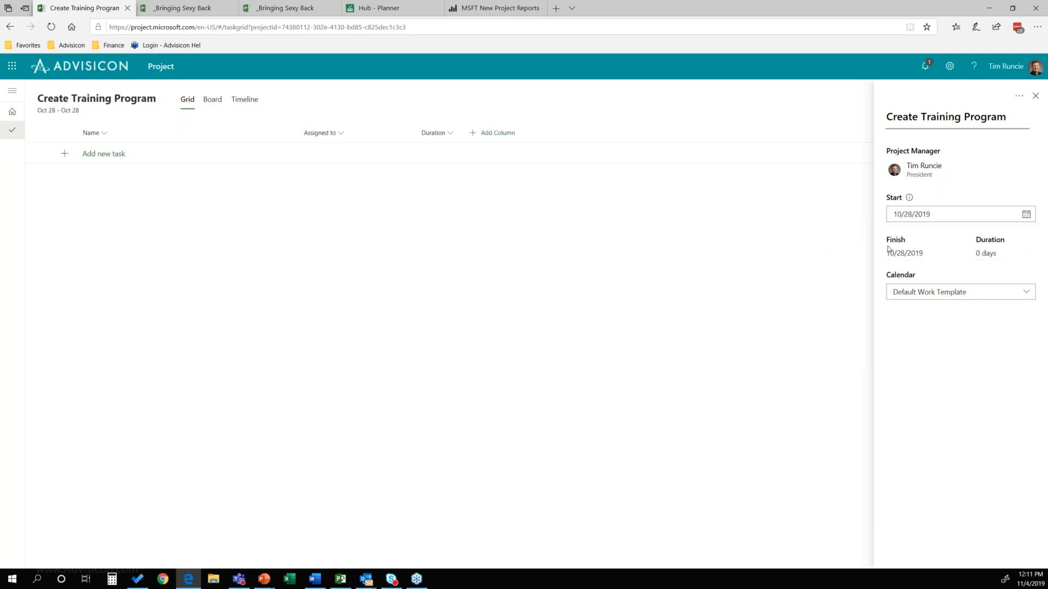
left_click(967, 293)
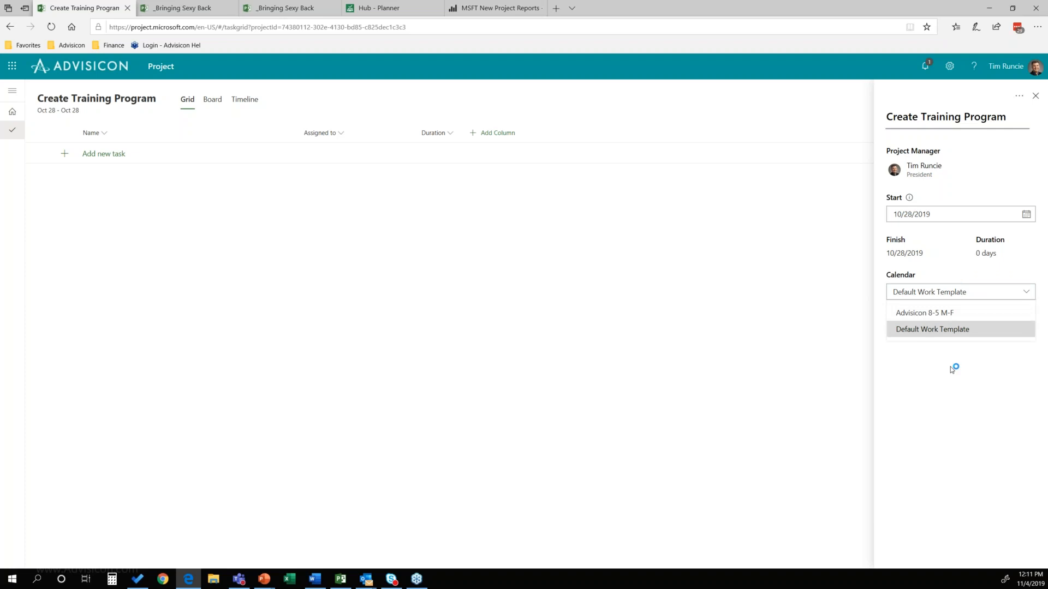
left_click(347, 310)
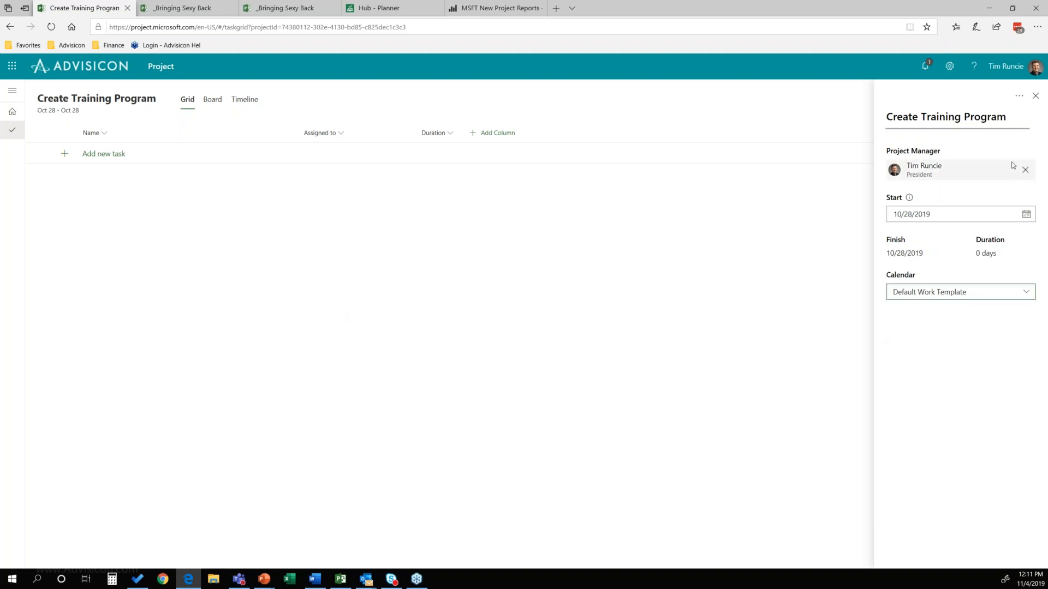
left_click(1019, 98)
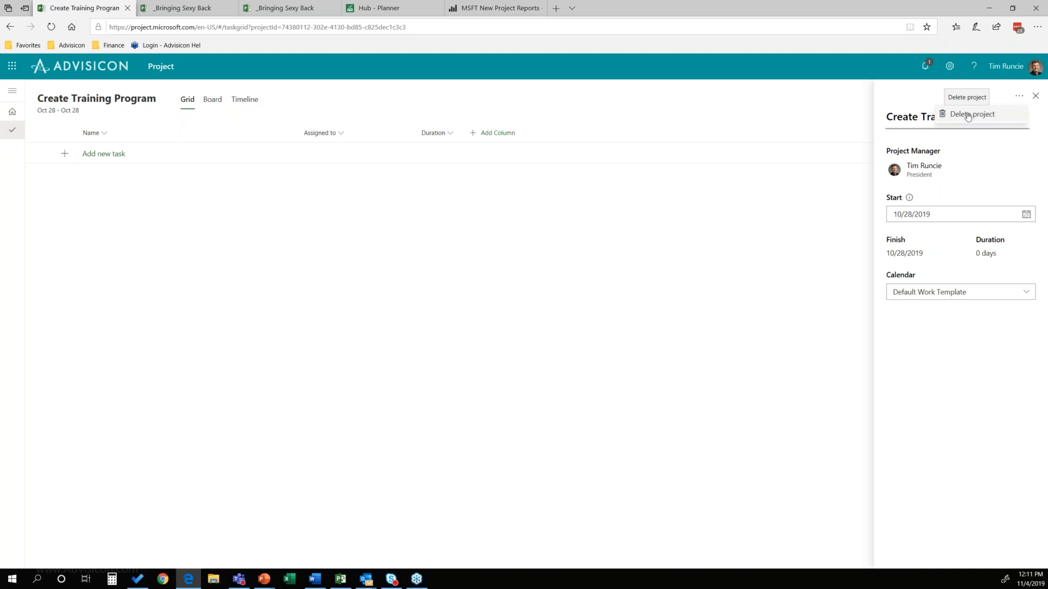
left_click(1036, 97)
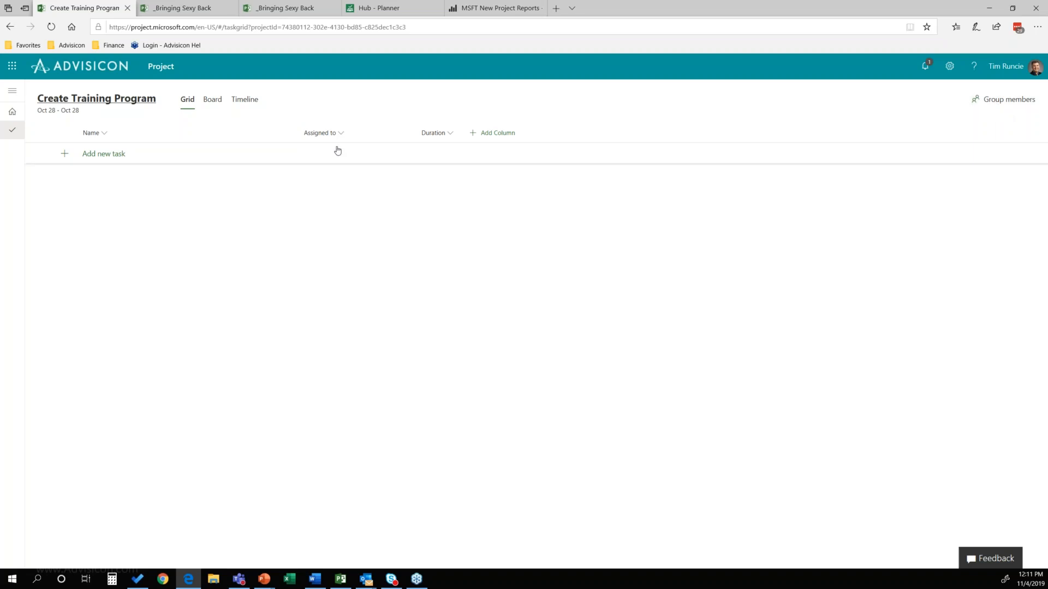
Step: Add three tasks to the project: "Review Market Needs", "Define Skillsets Need" and "Review Existing Tools"
left_click(118, 155)
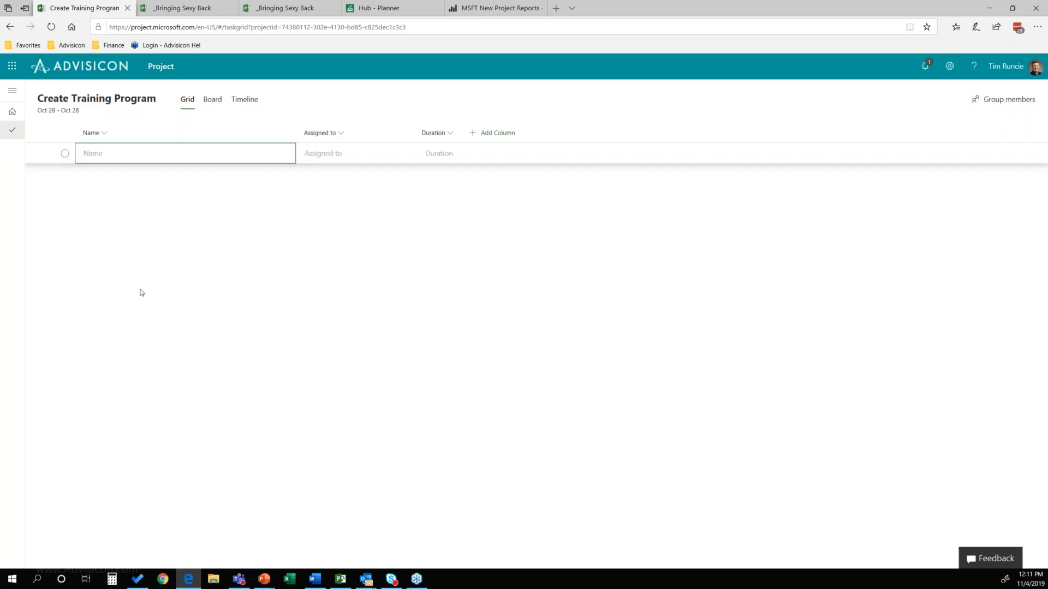
left_click(125, 157)
type("Review Market Needs")
key("Return")
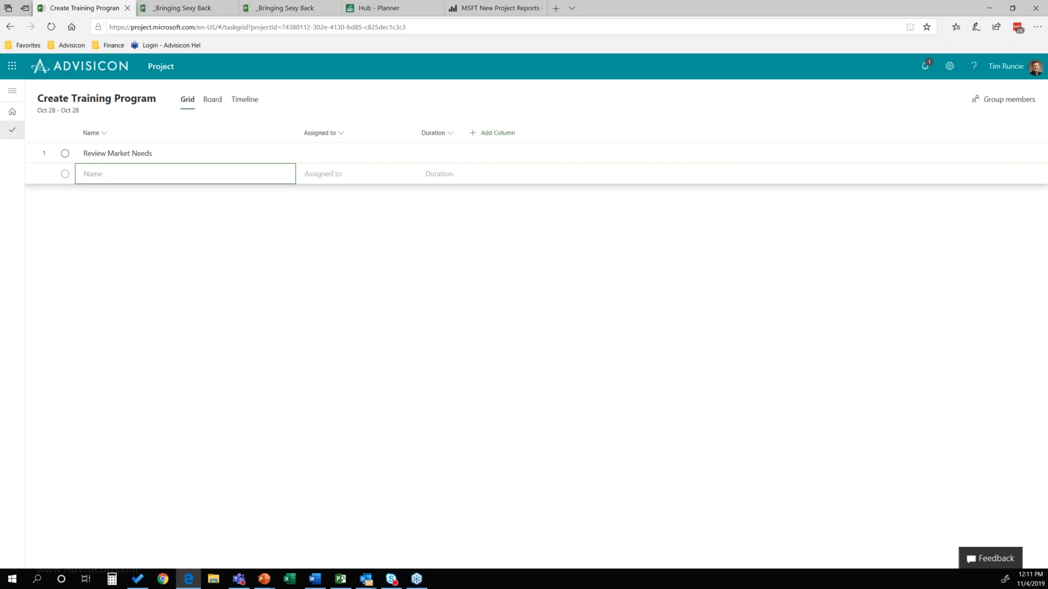
type("Define Skillsets Need")
key("Return")
type("Re")
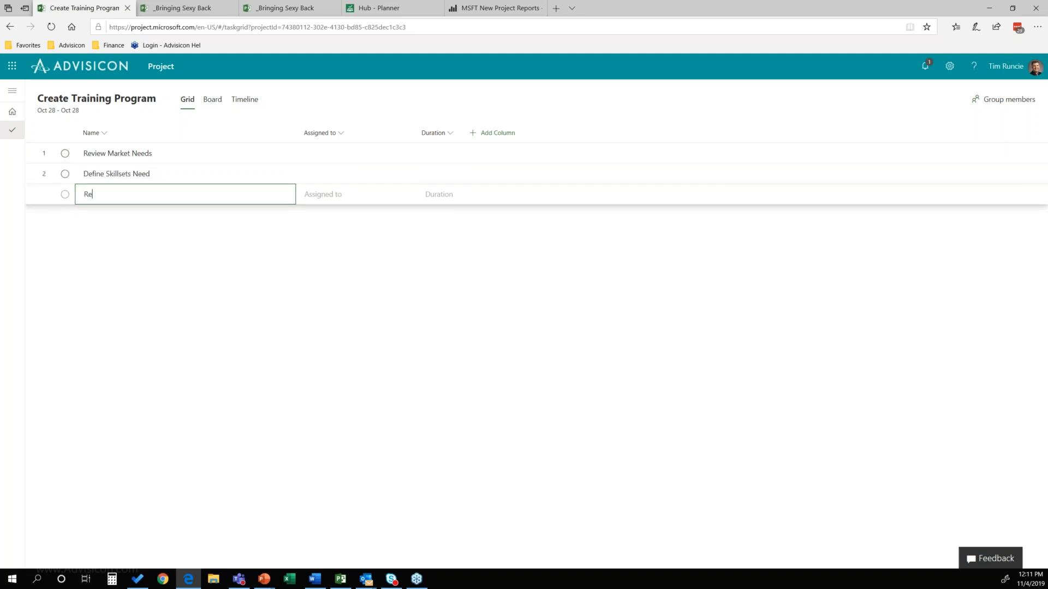
type("view Existing Tools")
key("Return")
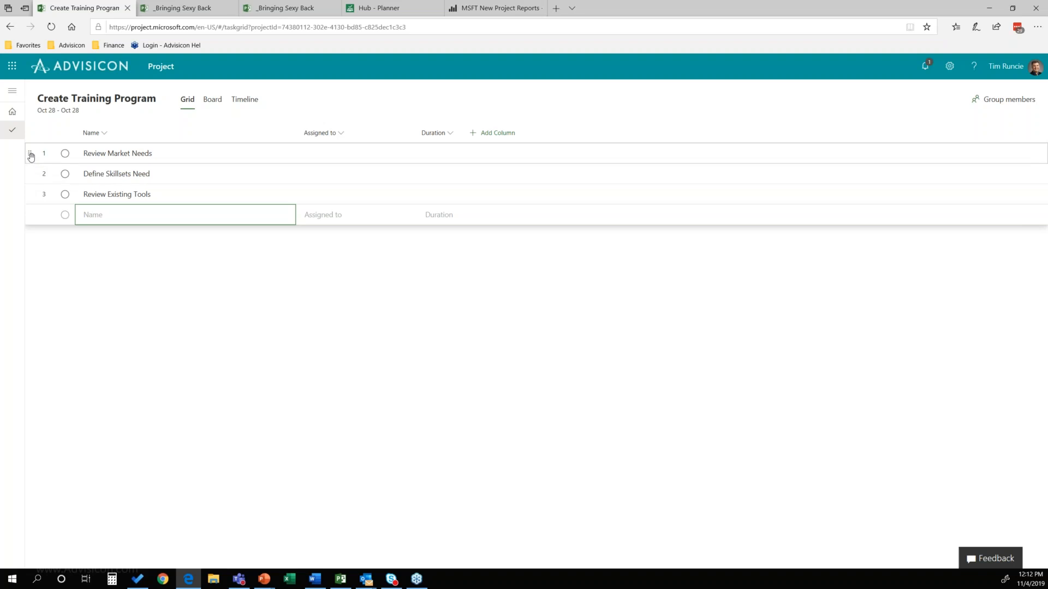
Step: Examine the options available for the Review Market Needs and Define Skillsets Need tasks
left_click_drag(28, 191, 33, 151)
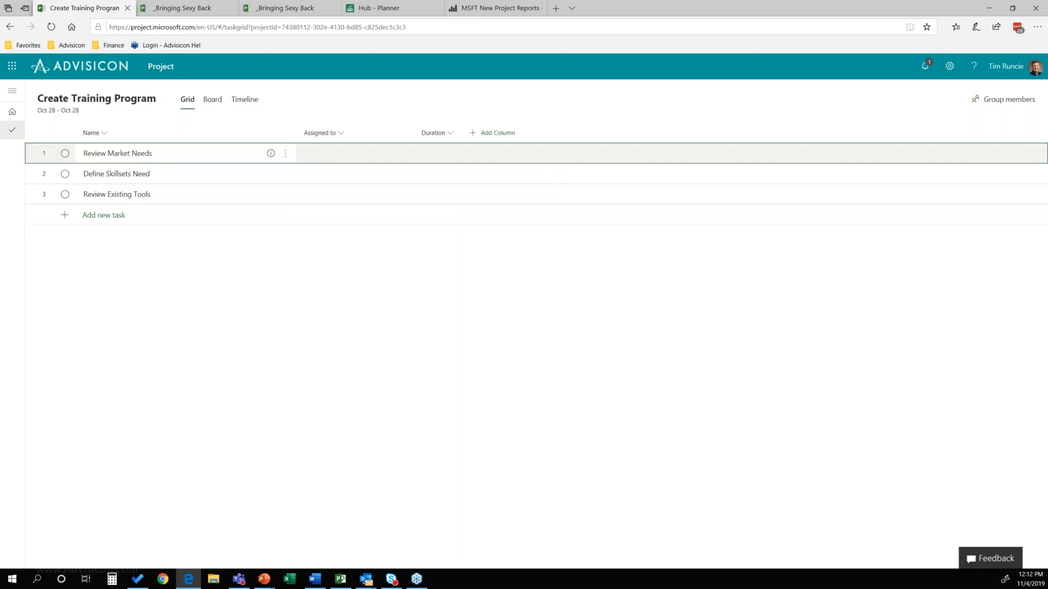
left_click(285, 155)
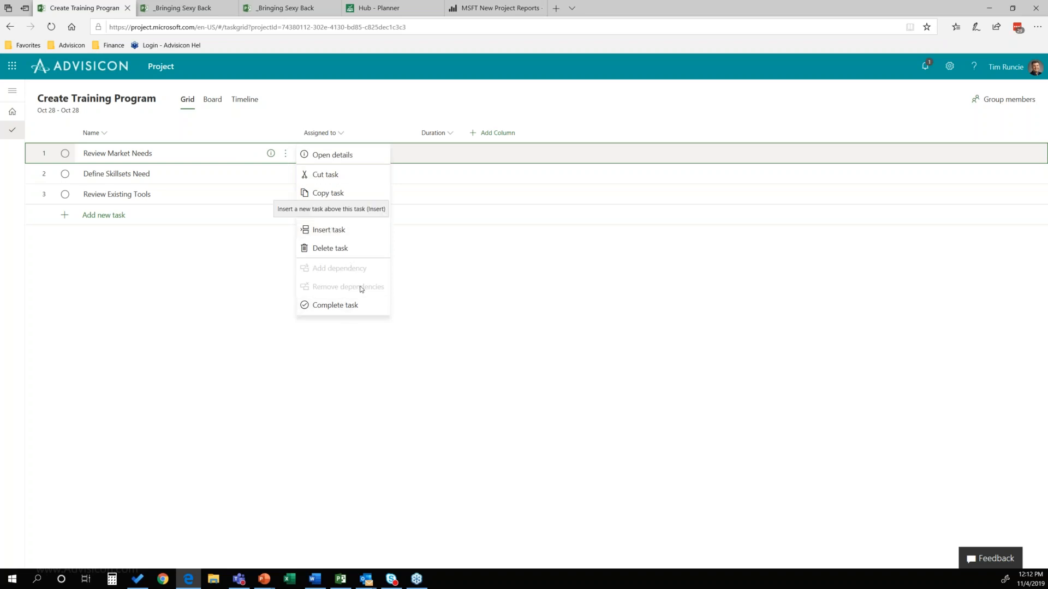
left_click(230, 281)
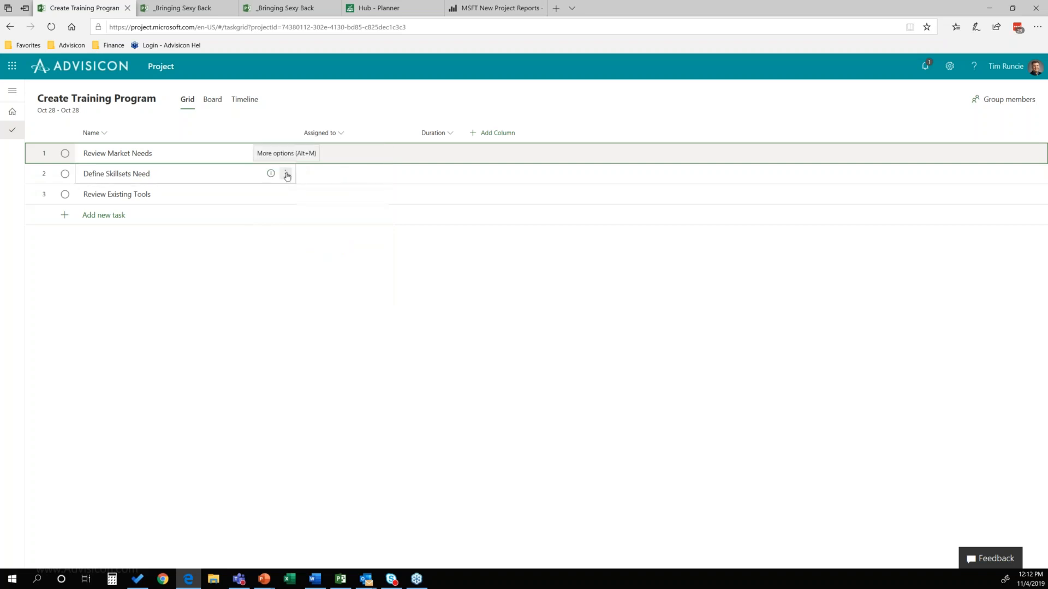
left_click(286, 174)
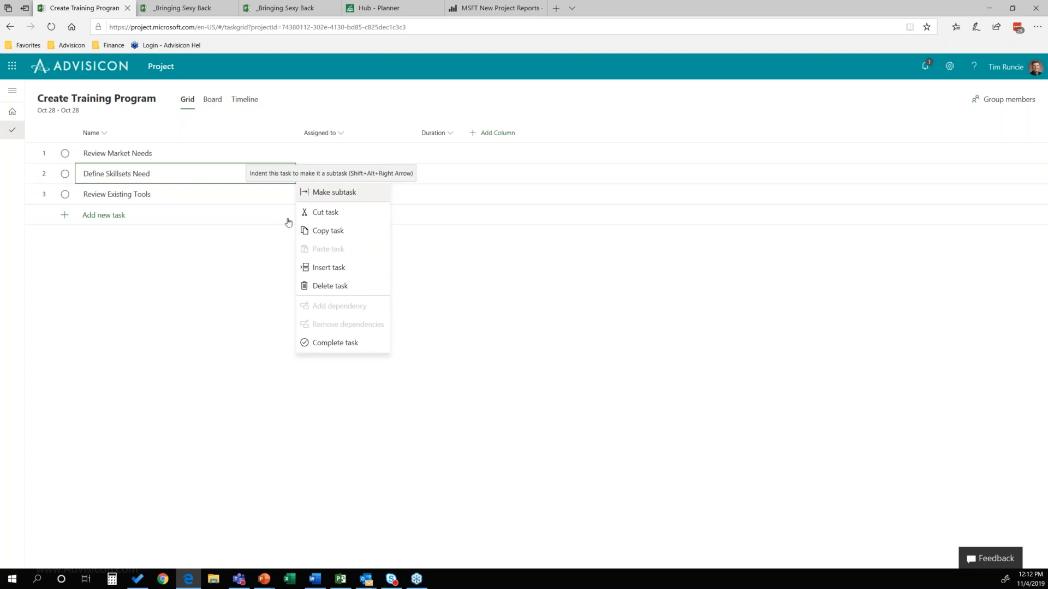
left_click(229, 274)
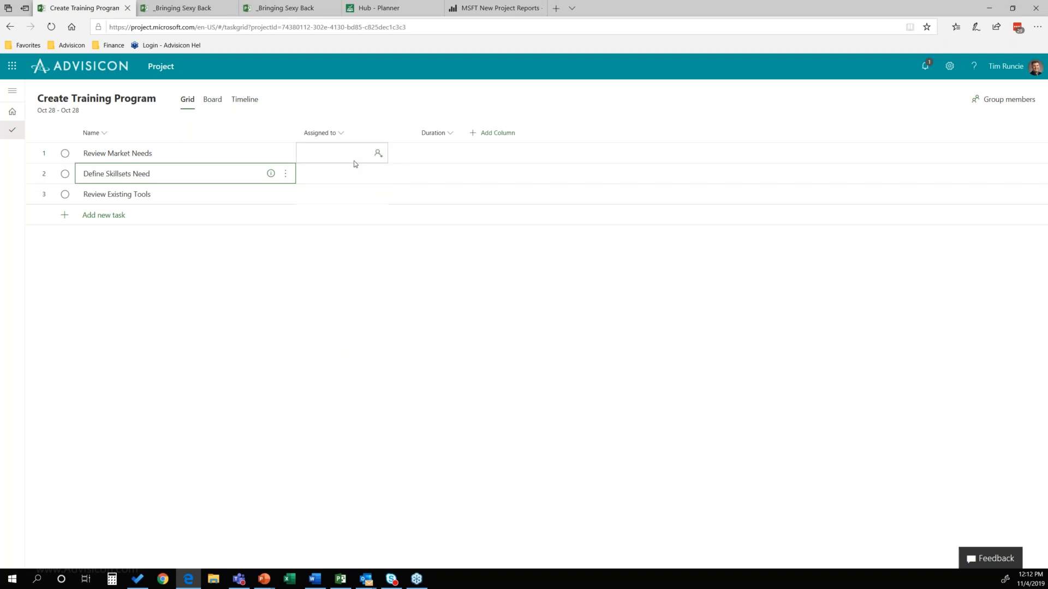
left_click(378, 155)
left_click(378, 155)
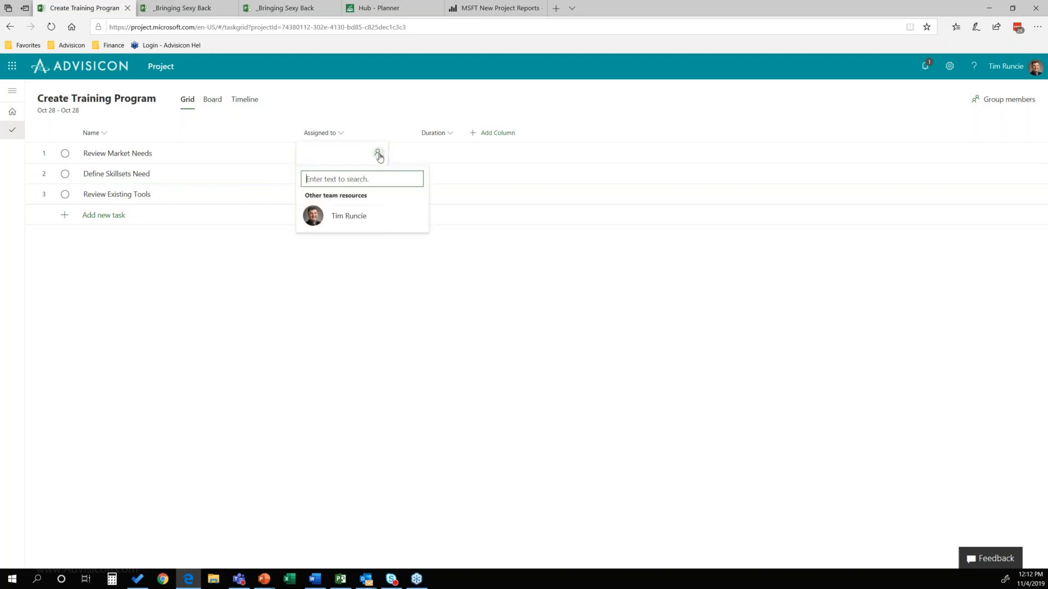
type("Leslie")
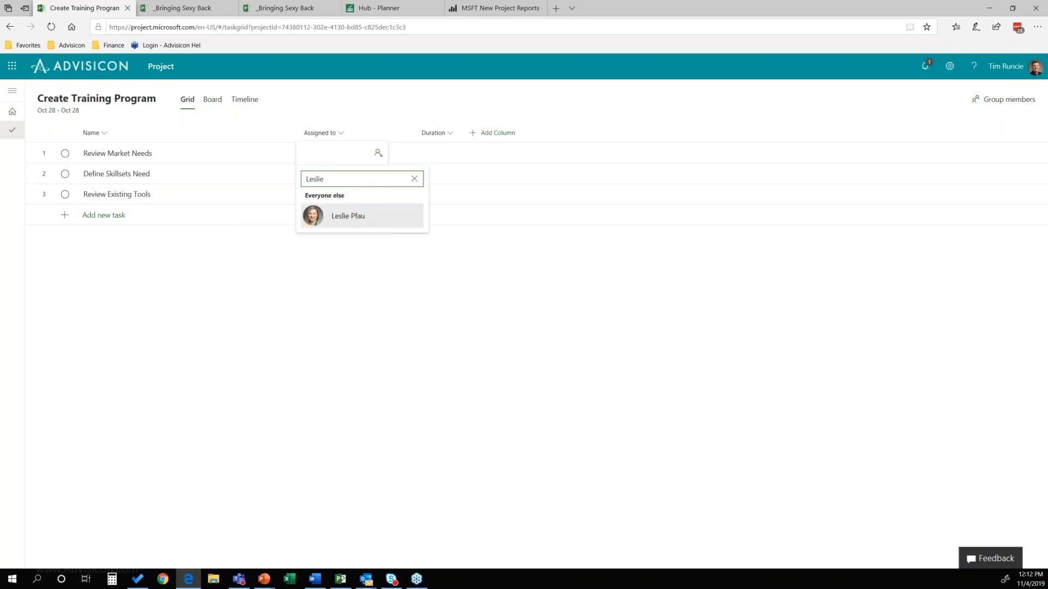
left_click(362, 218)
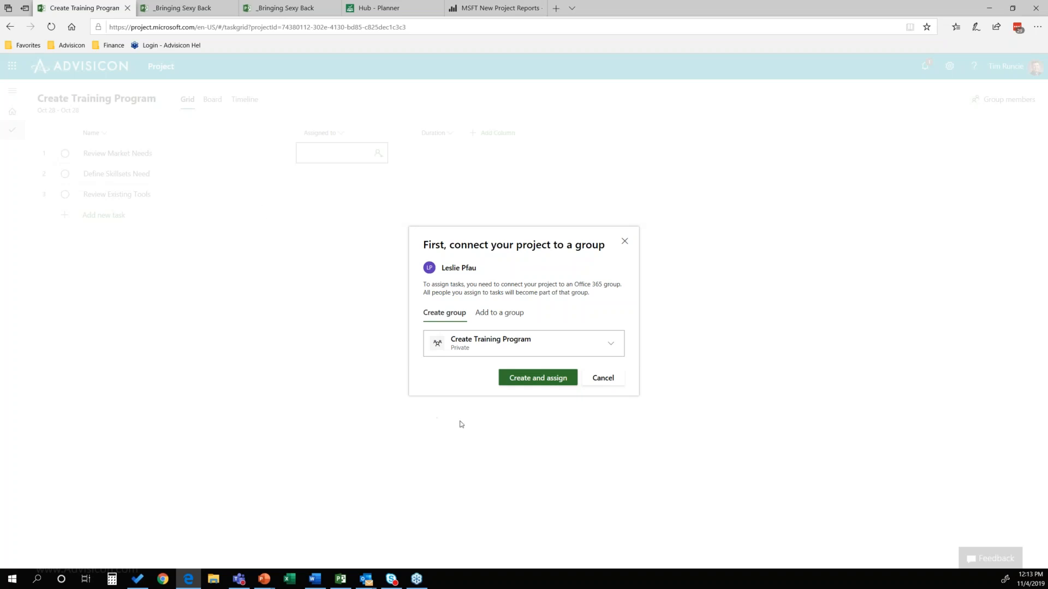
left_click(610, 347)
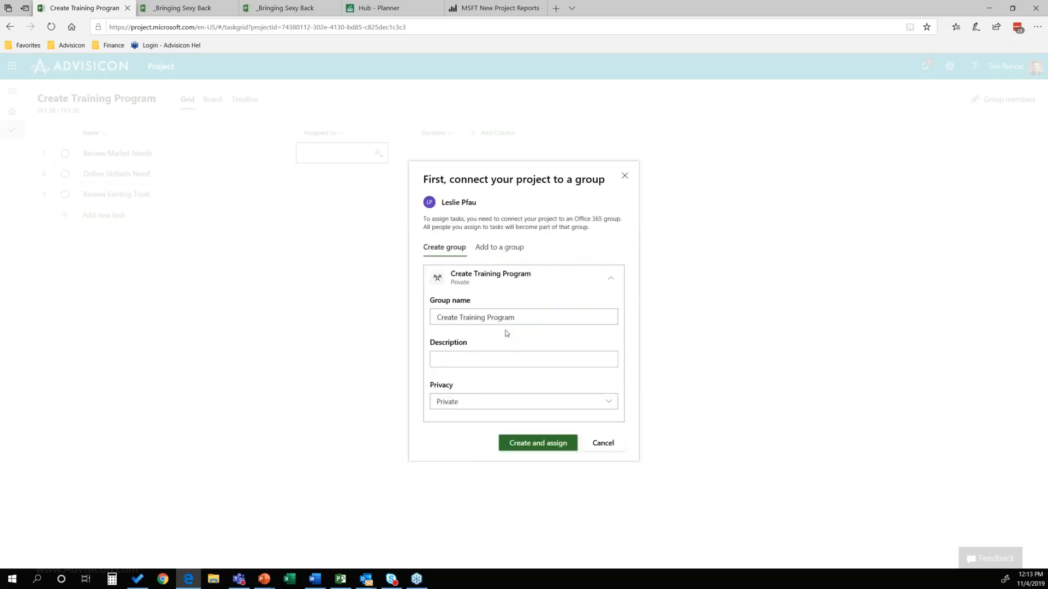
left_click(458, 404)
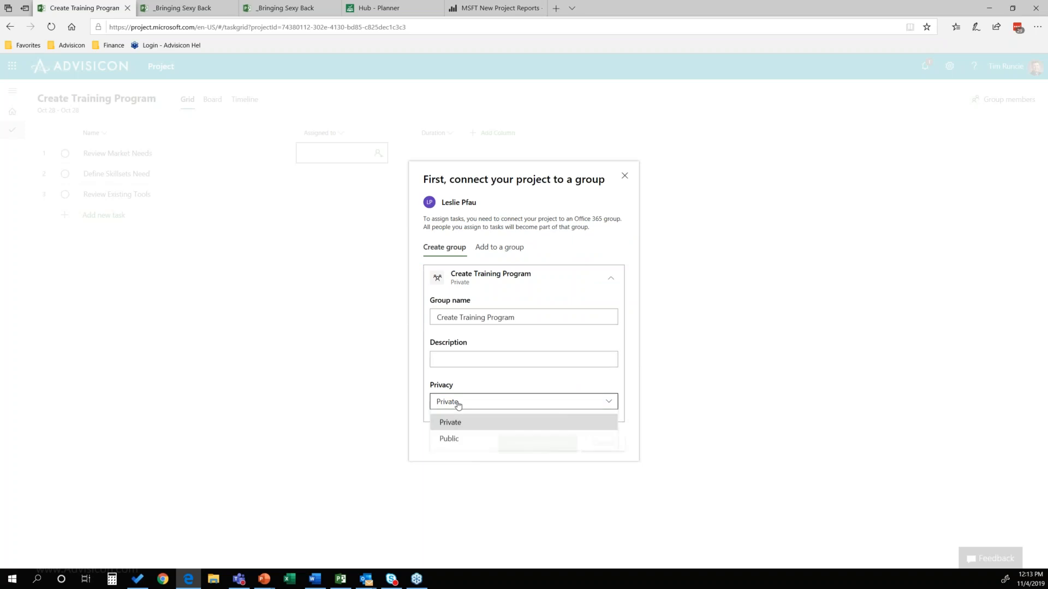
left_click(452, 441)
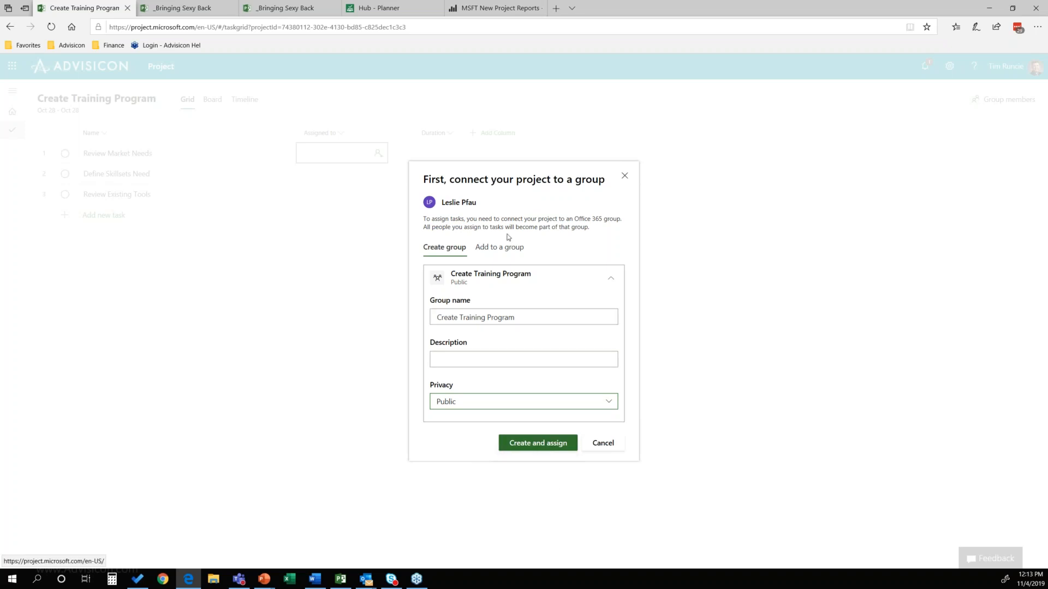
left_click(498, 248)
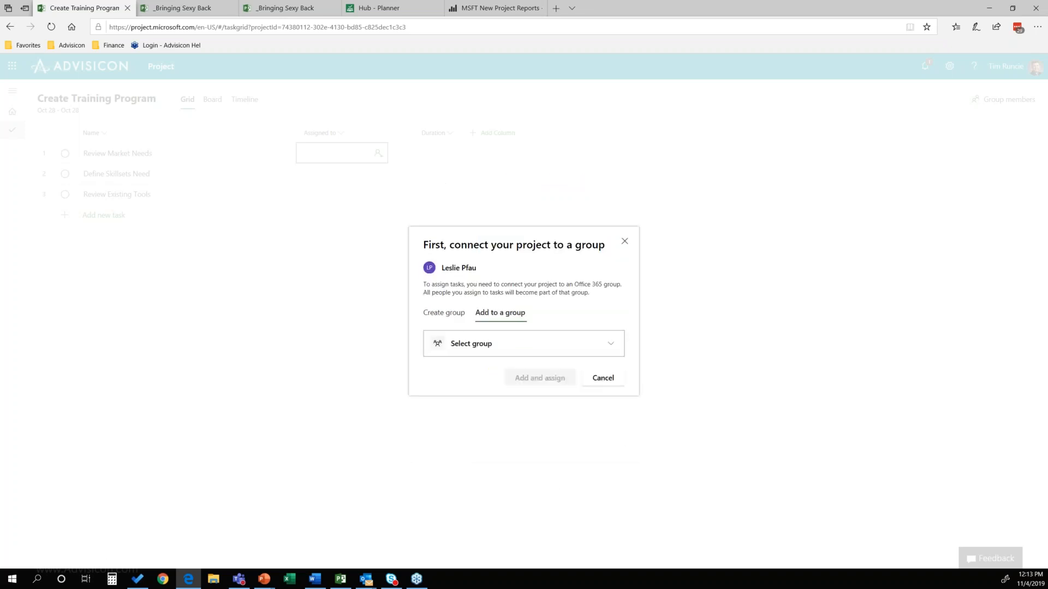
left_click(514, 349)
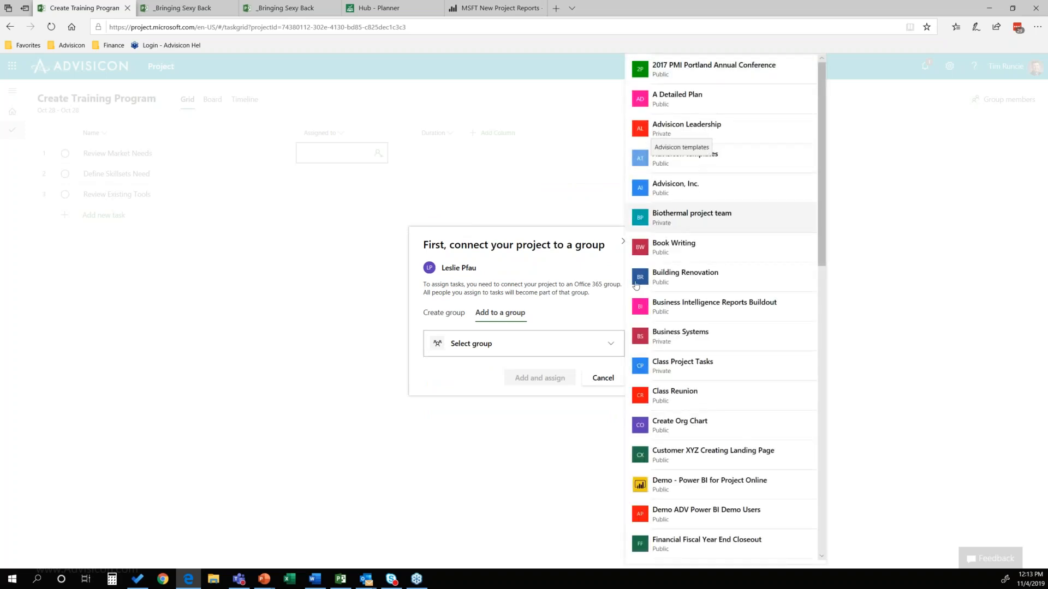
left_click(609, 382)
Step: Assign a colleague found by first name to Review Market Needs, connecting the project to a new private group called Create Training Program
left_click(377, 153)
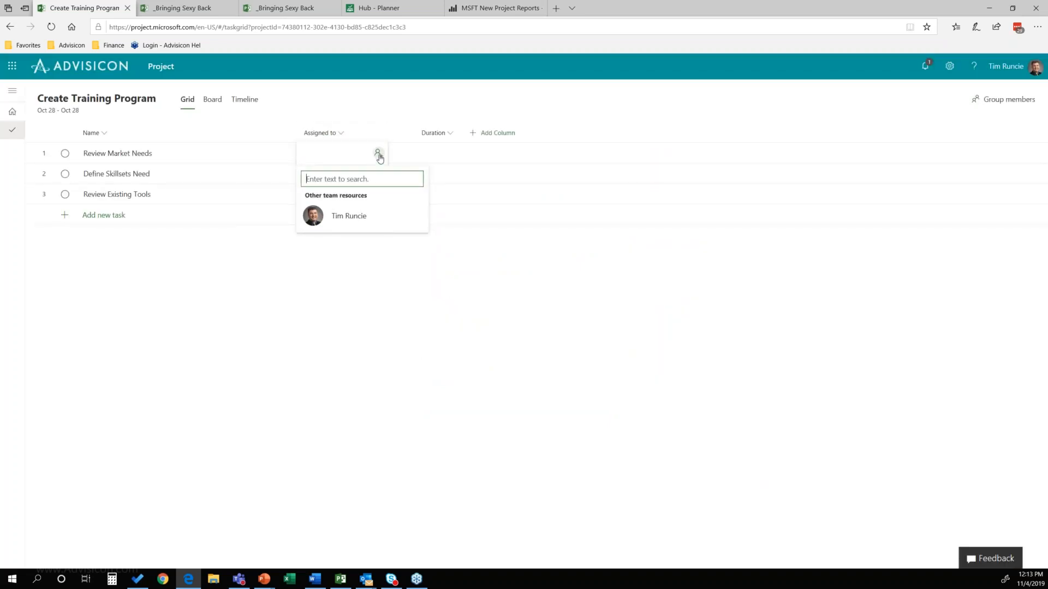
type("Les")
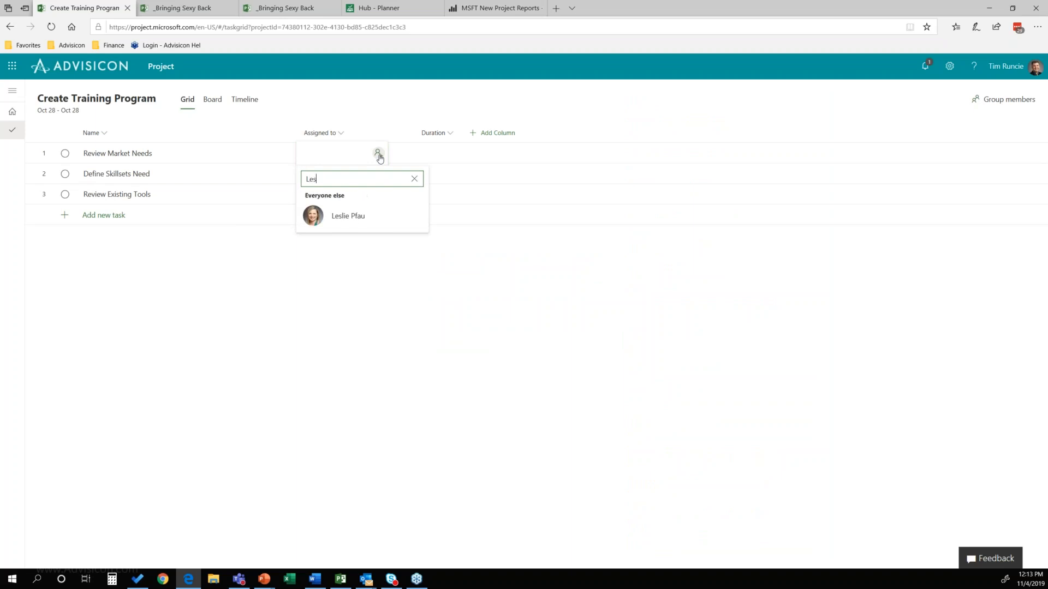
left_click(356, 219)
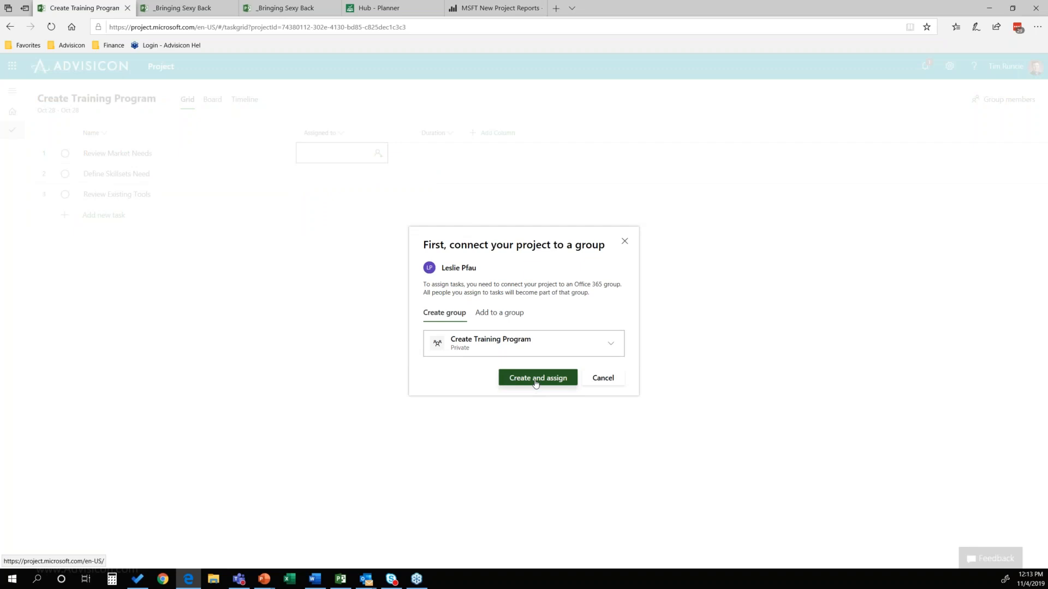
left_click(536, 383)
Step: Assign the project manager to the Define Skillsets Need task from the team resources
left_click(349, 175)
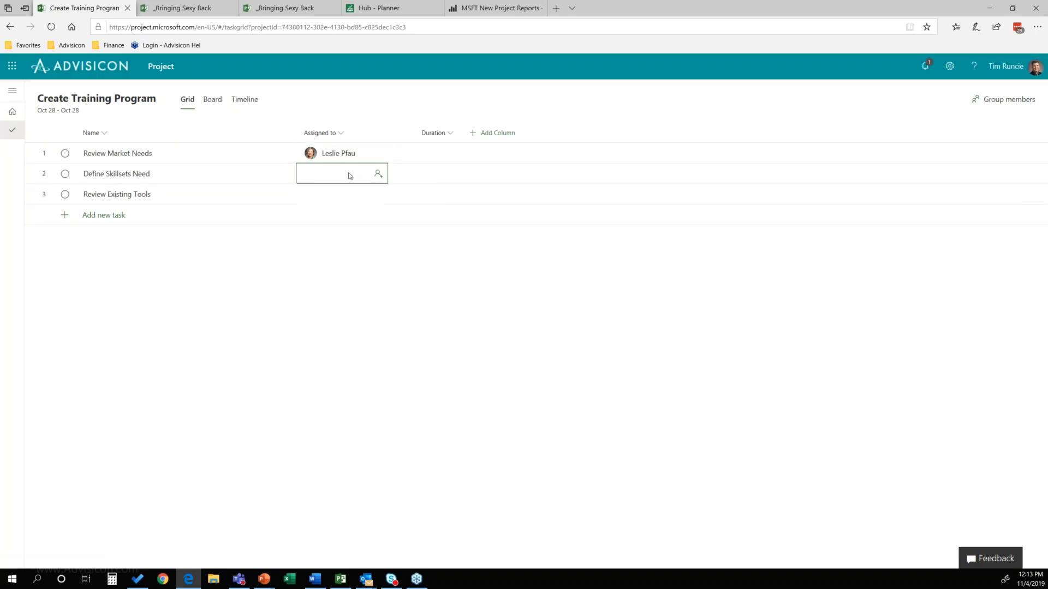
left_click(377, 174)
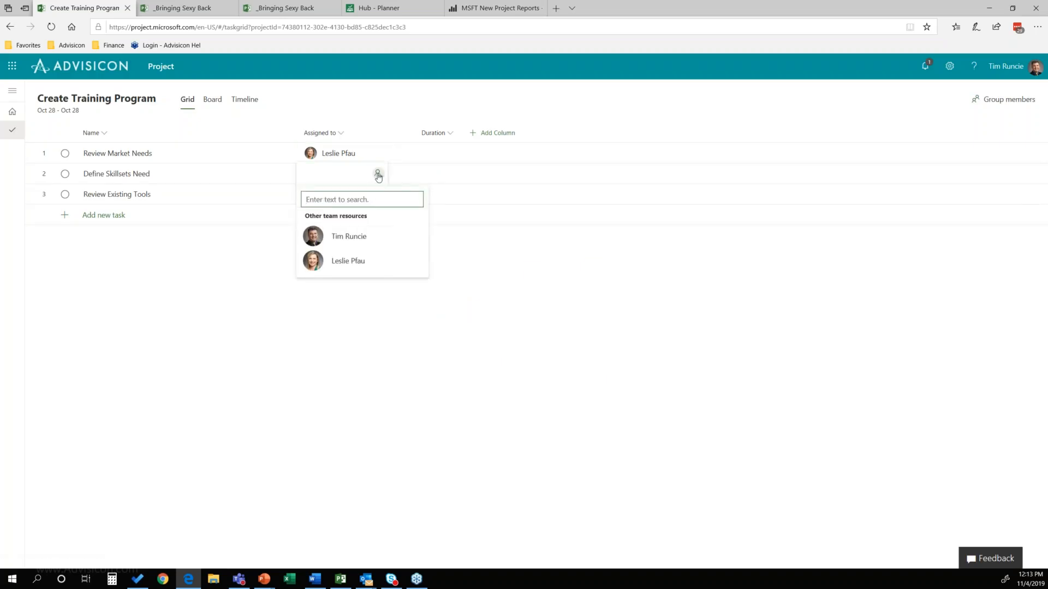
left_click(355, 238)
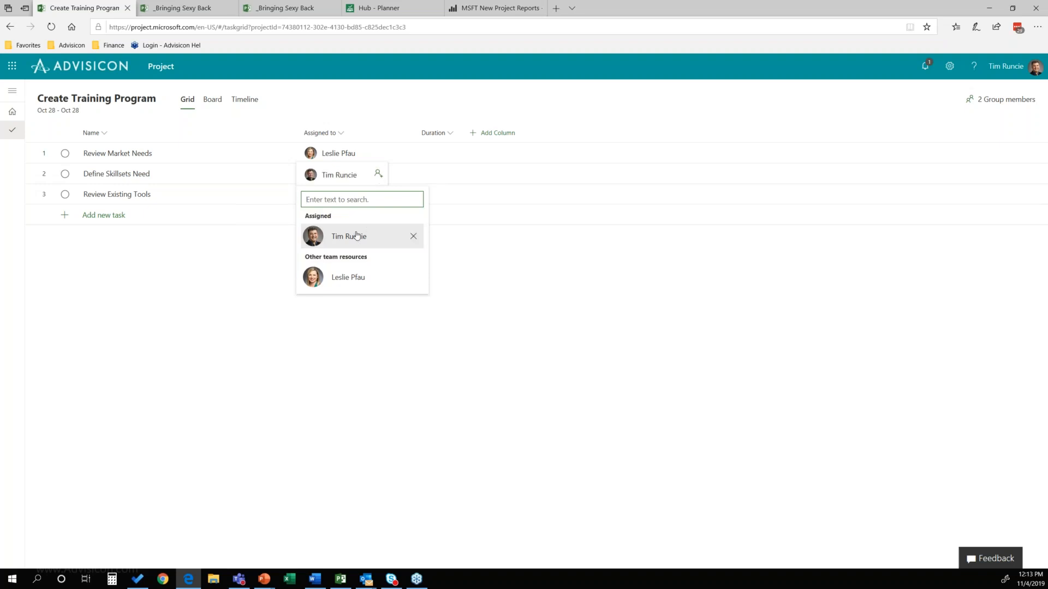
left_click(387, 341)
Step: Assign a colleague found by first name to the Review Existing Tools task, adding them to the project and its group
left_click(337, 193)
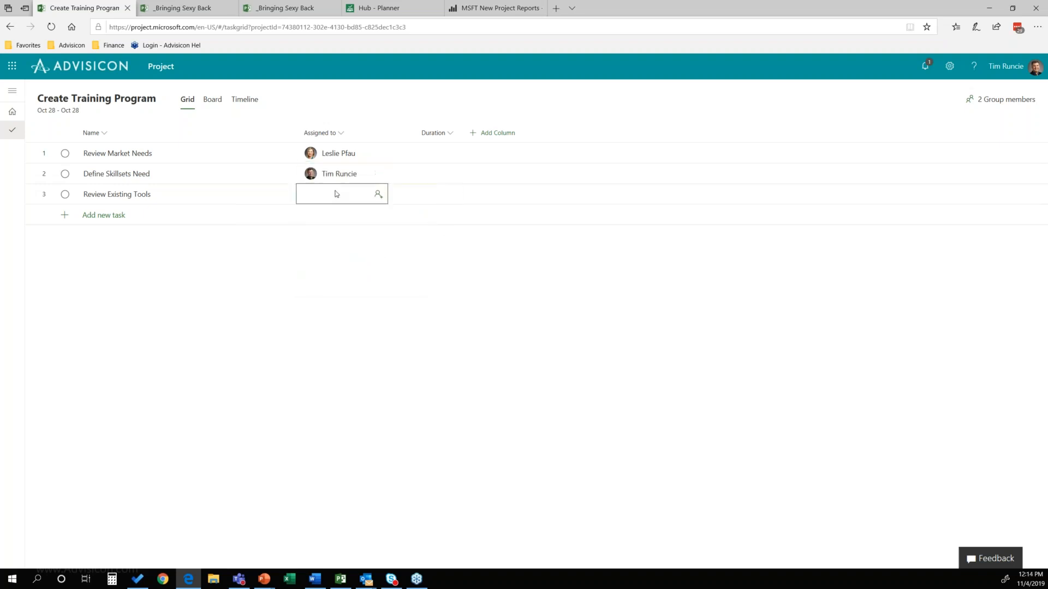
left_click(378, 195)
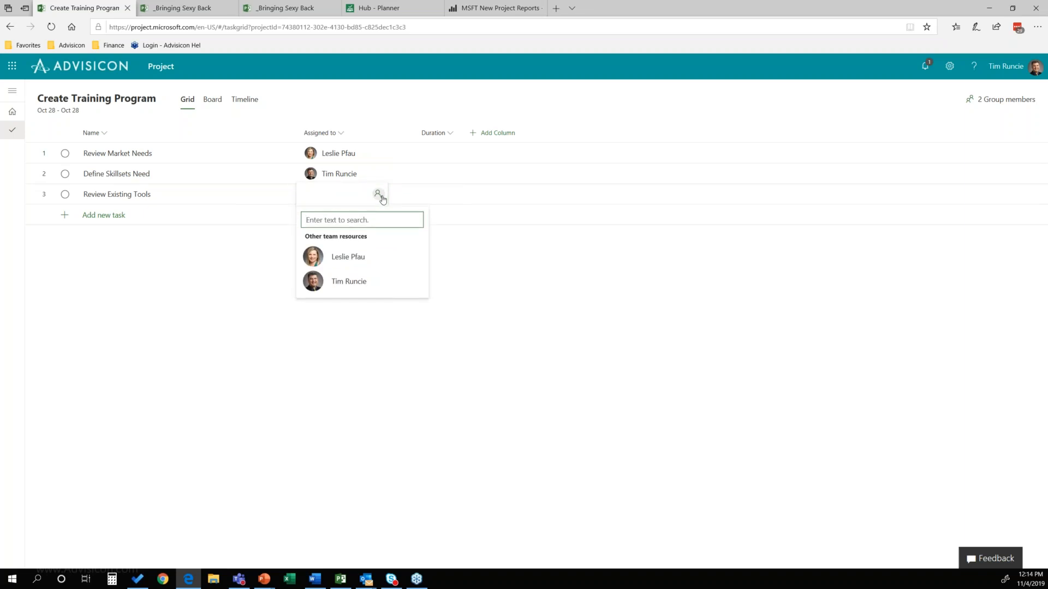
type("Rich")
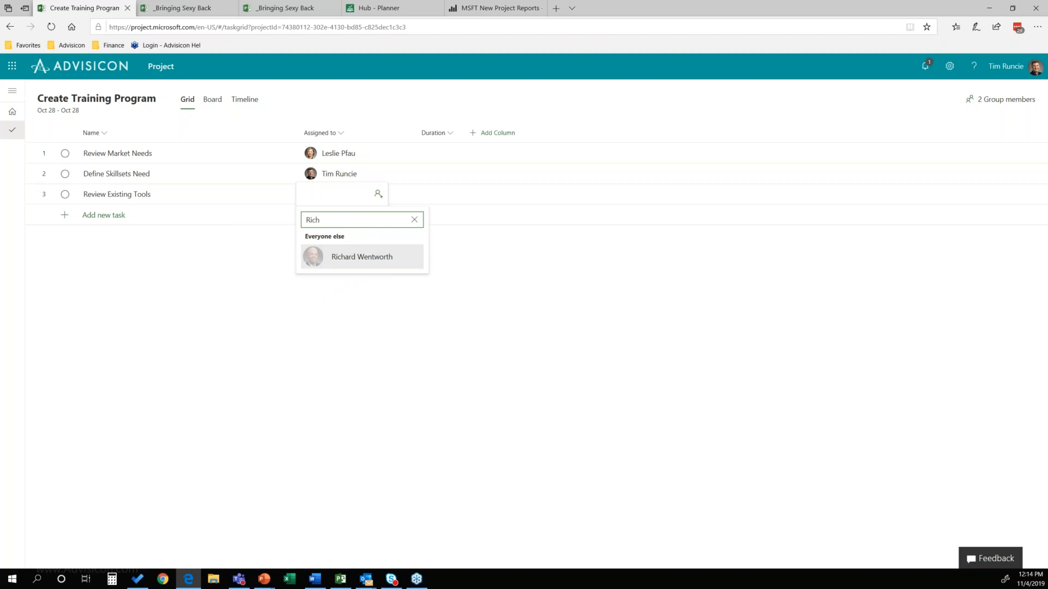
left_click(362, 257)
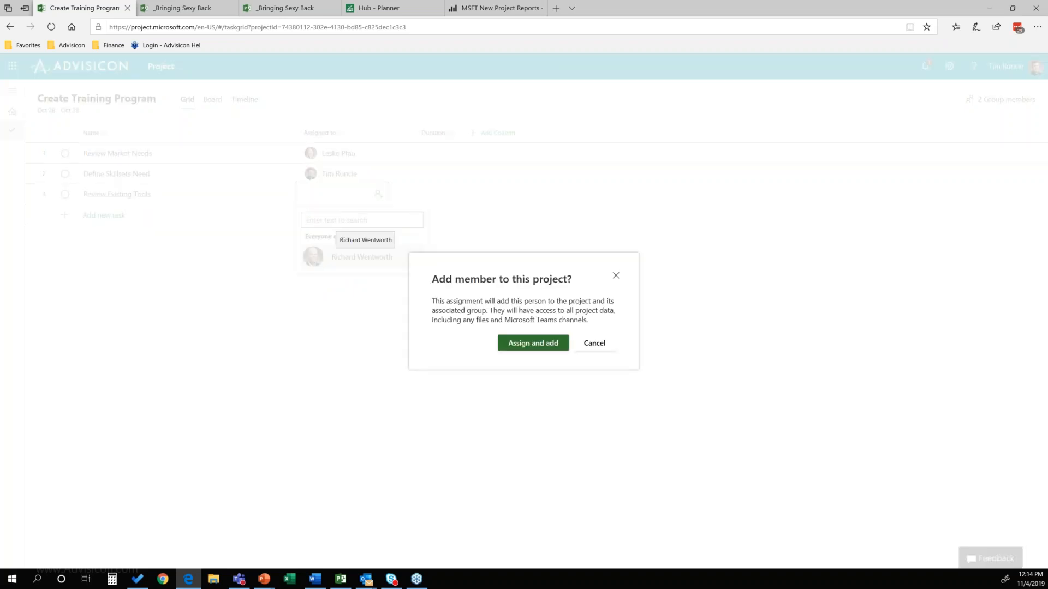
left_click(537, 348)
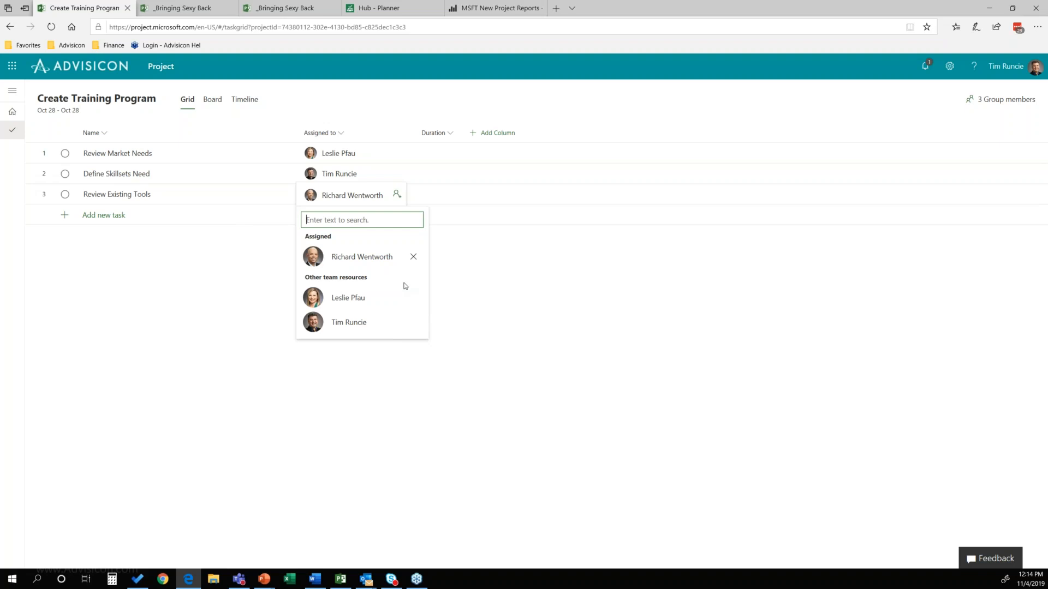
Step: Assign a second colleague from outside the team to Review Existing Tools, also adding them as a project member
type("Ken")
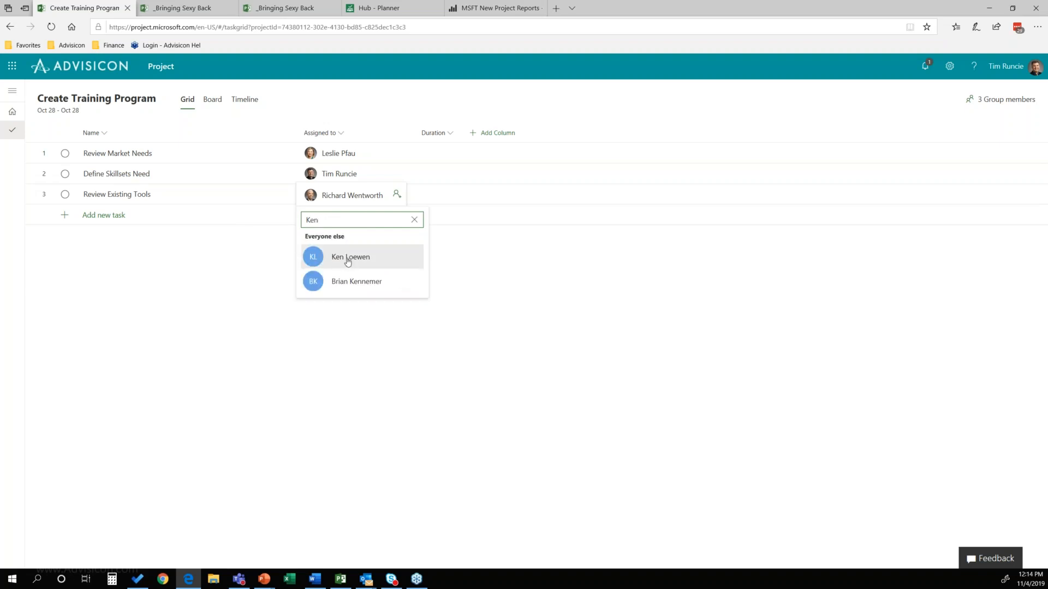
left_click(349, 257)
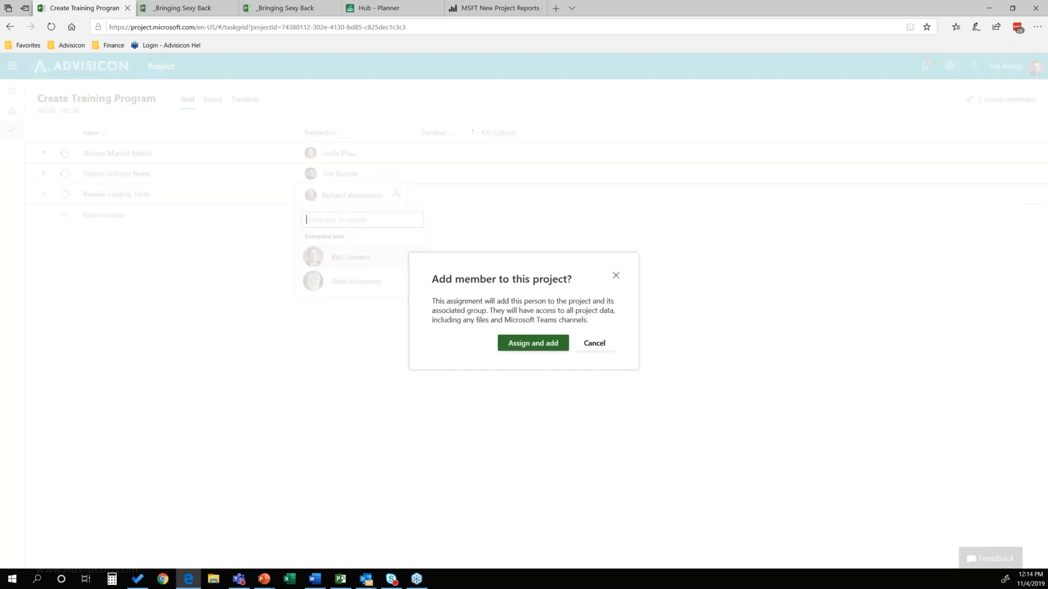
left_click(534, 343)
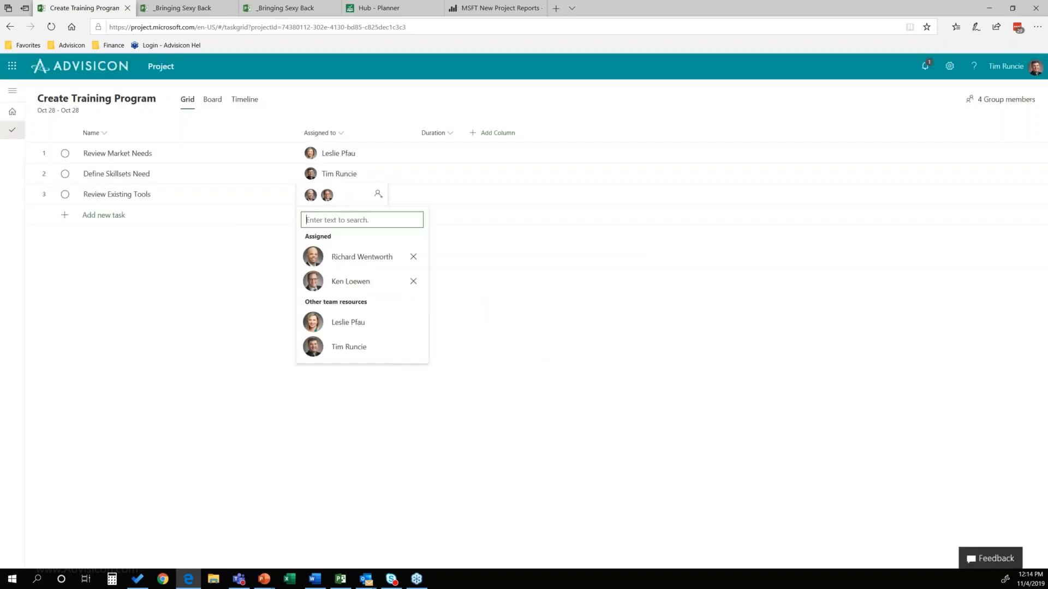
left_click(217, 346)
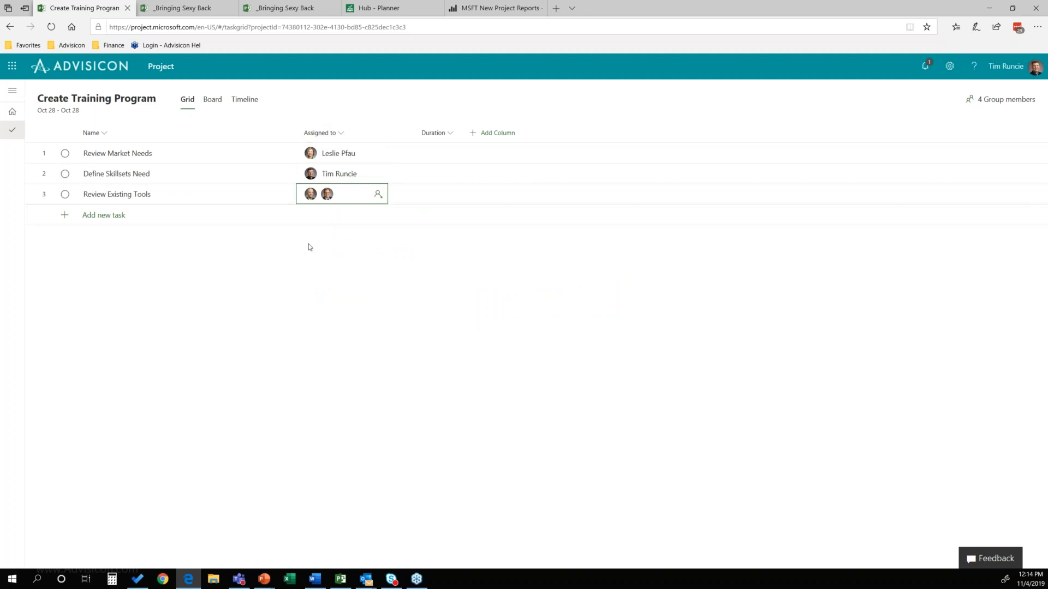
Step: Try to enter "I don't know" as the duration of the Review Market Needs task
left_click(439, 162)
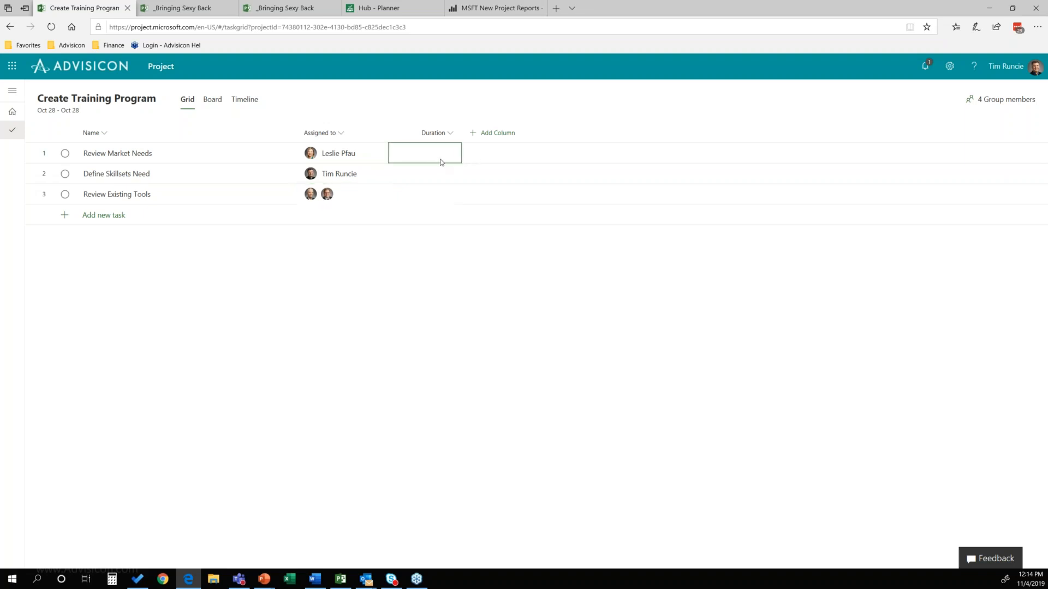
type("I don't know")
key("Return")
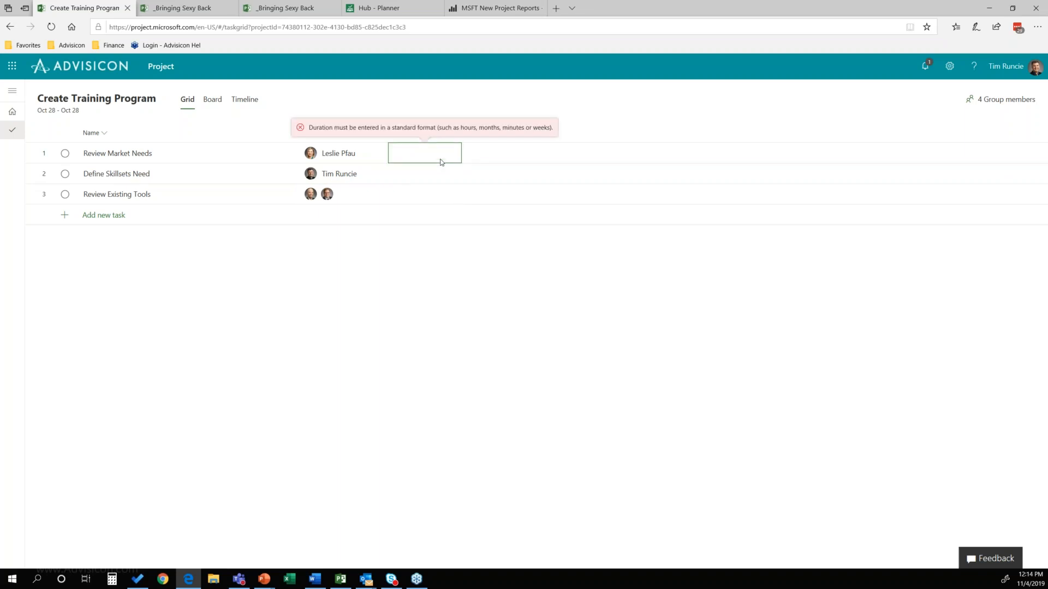
Step: Set the durations to 3 days for Review Market Needs, 4 days for Define Skillsets Need and 5 weeks for Review Existing Tools
left_click(441, 163)
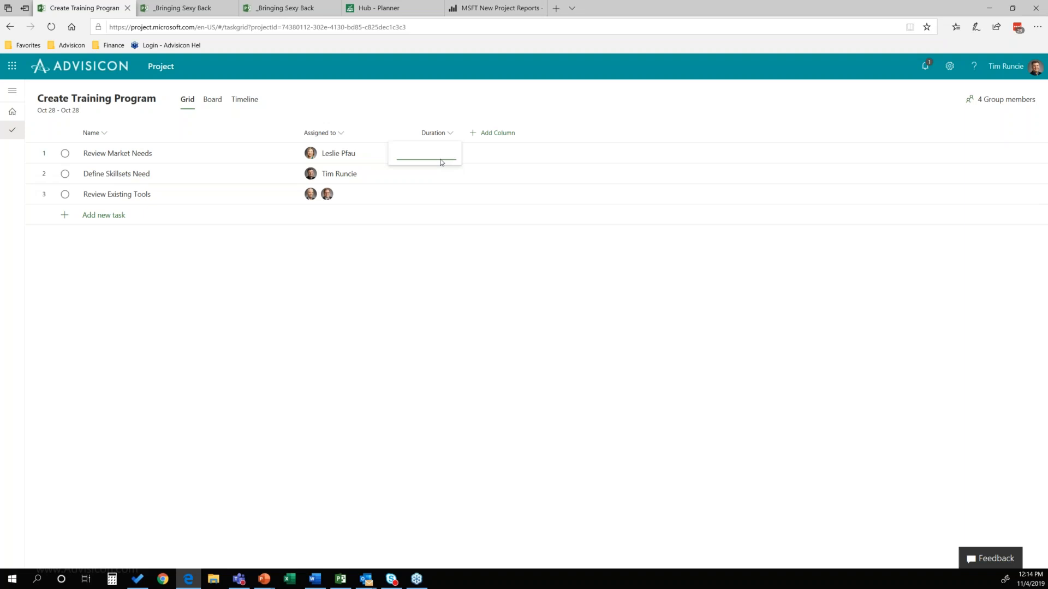
type("3")
key("Return")
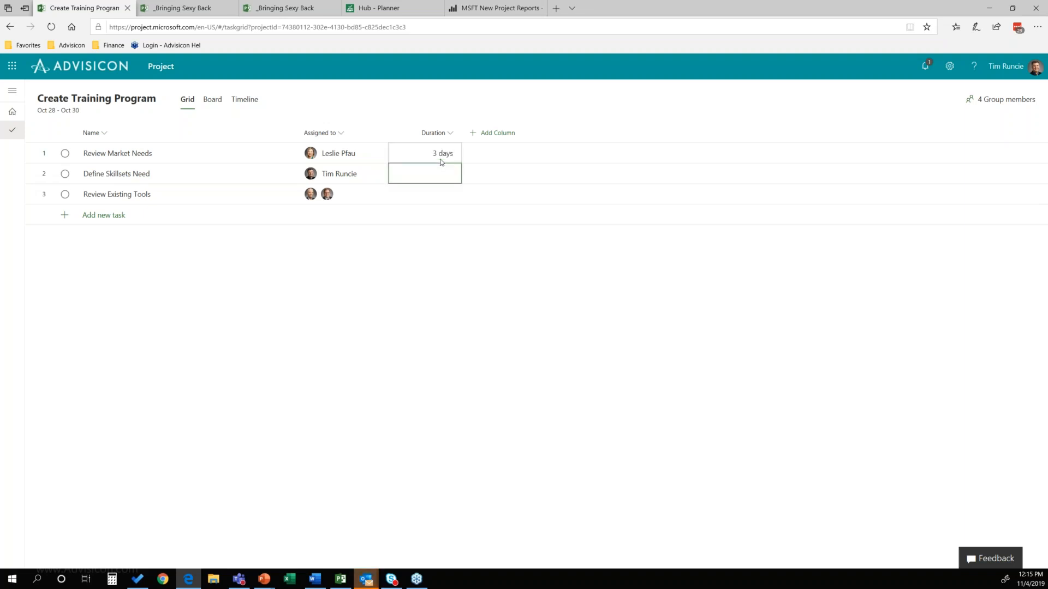
type("4")
key("Return")
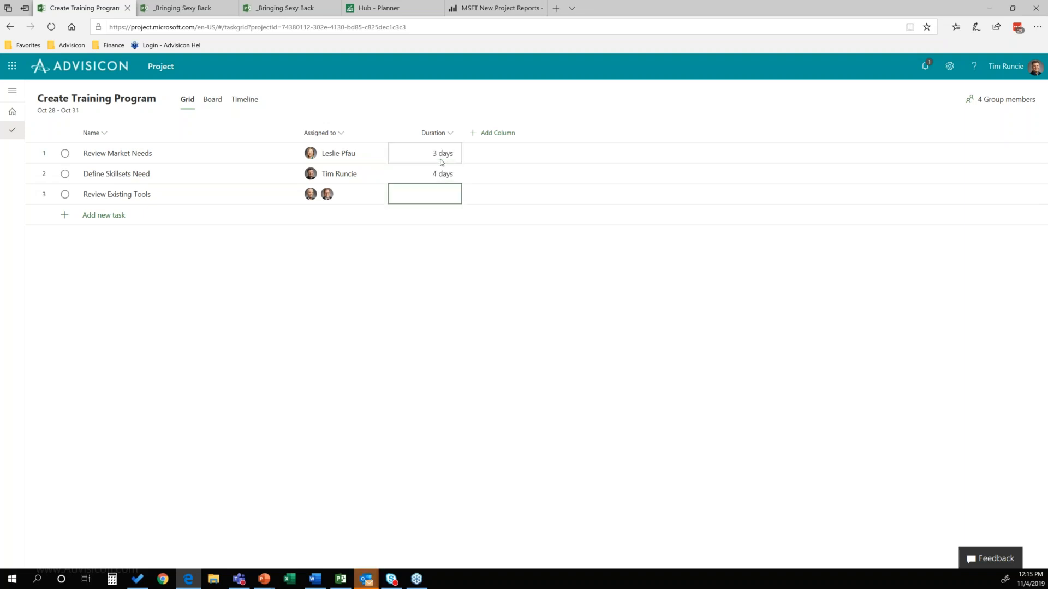
type("5w")
key("Return")
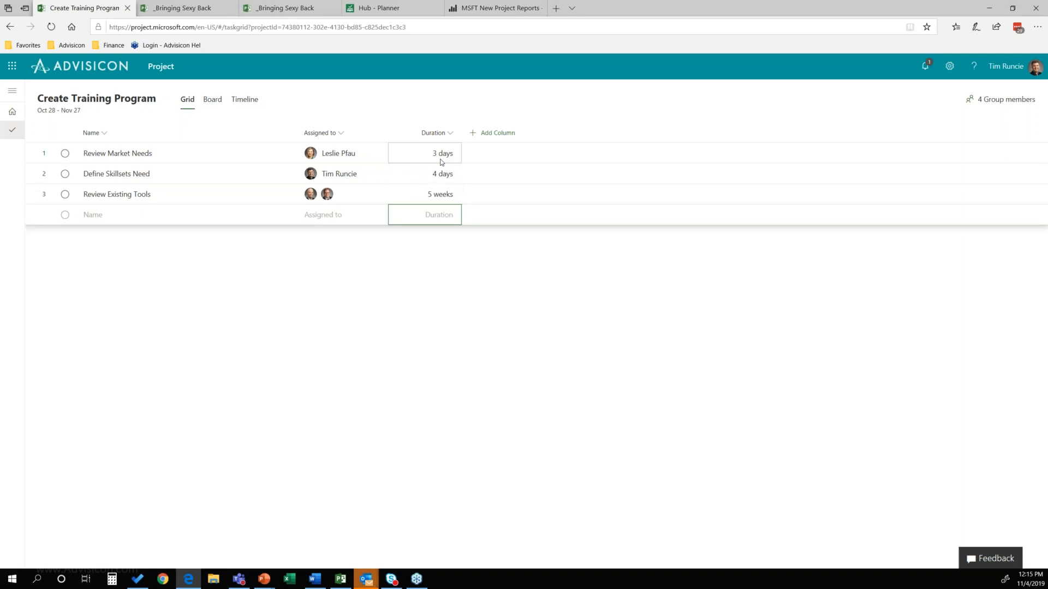
Step: Add the Bucket and Effort columns to the task grid, checking the bucket choices for Review Market Needs
left_click(497, 134)
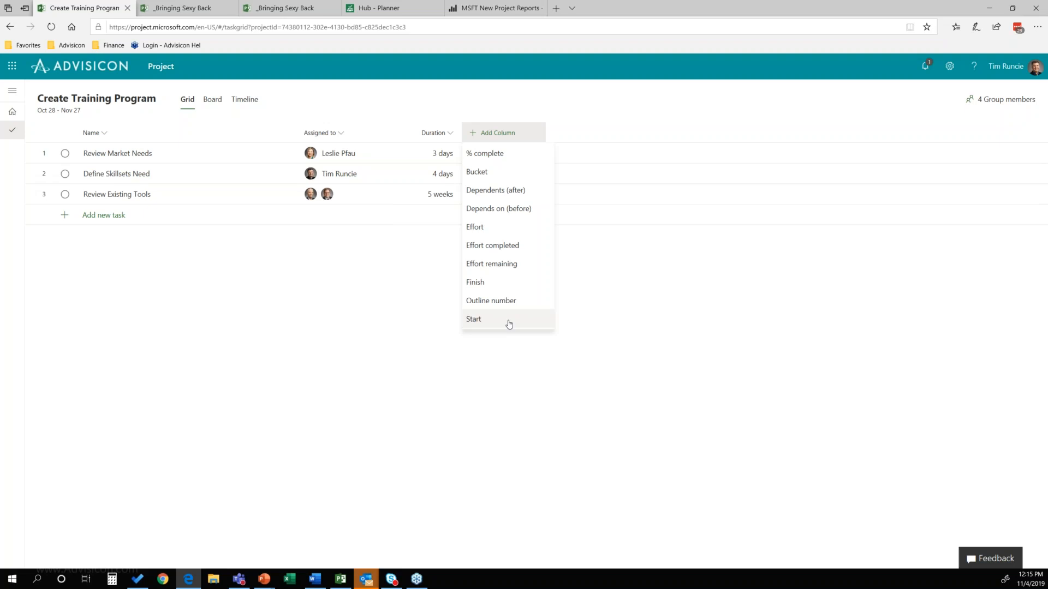
left_click(487, 172)
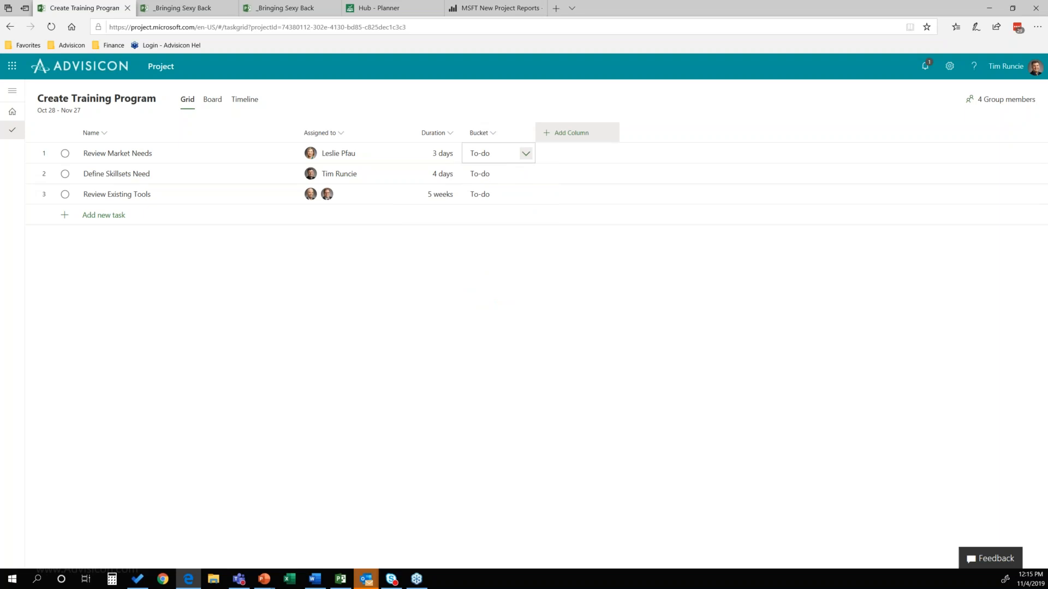
left_click(526, 156)
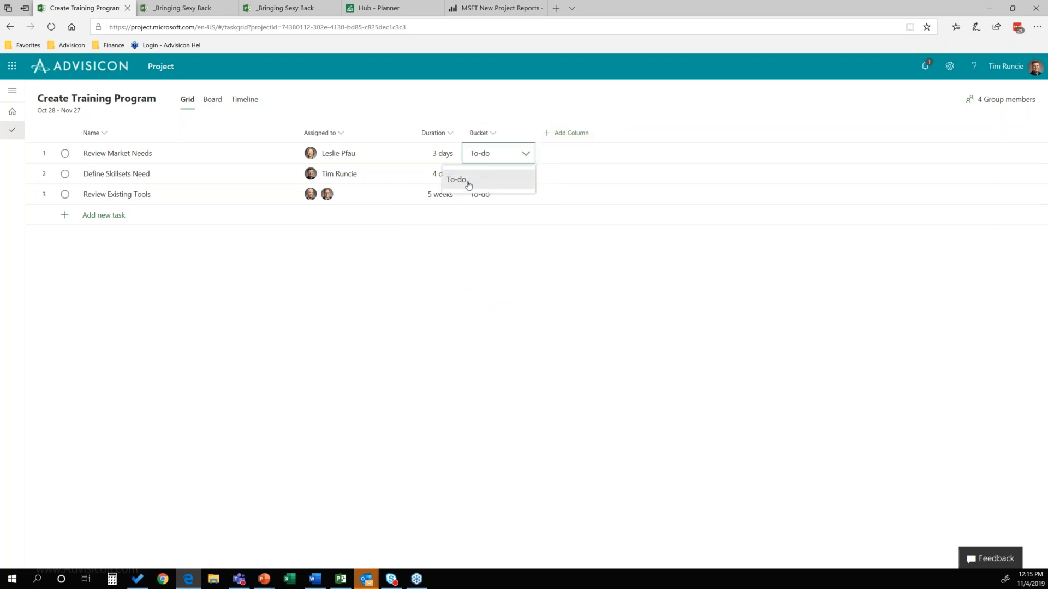
left_click(576, 141)
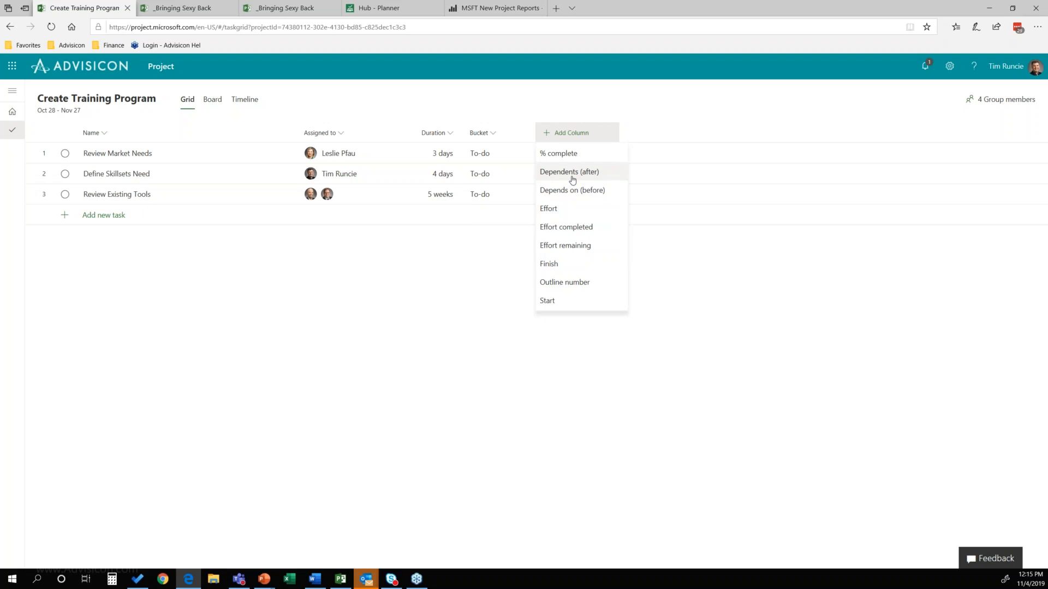
left_click(565, 209)
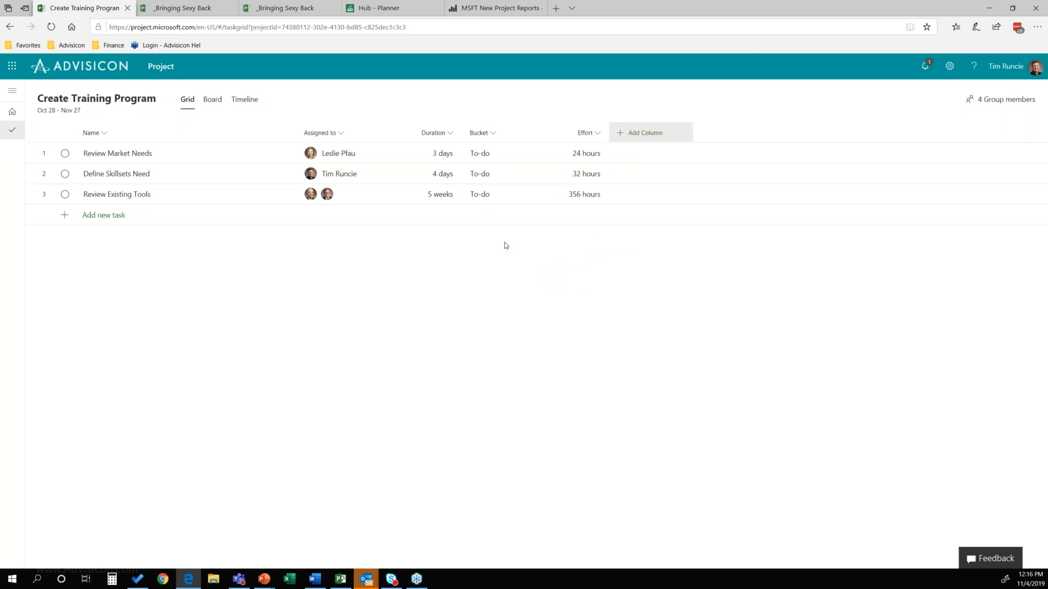
Step: Set the effort of the Review Market Needs task to 45 hours
left_click(575, 158)
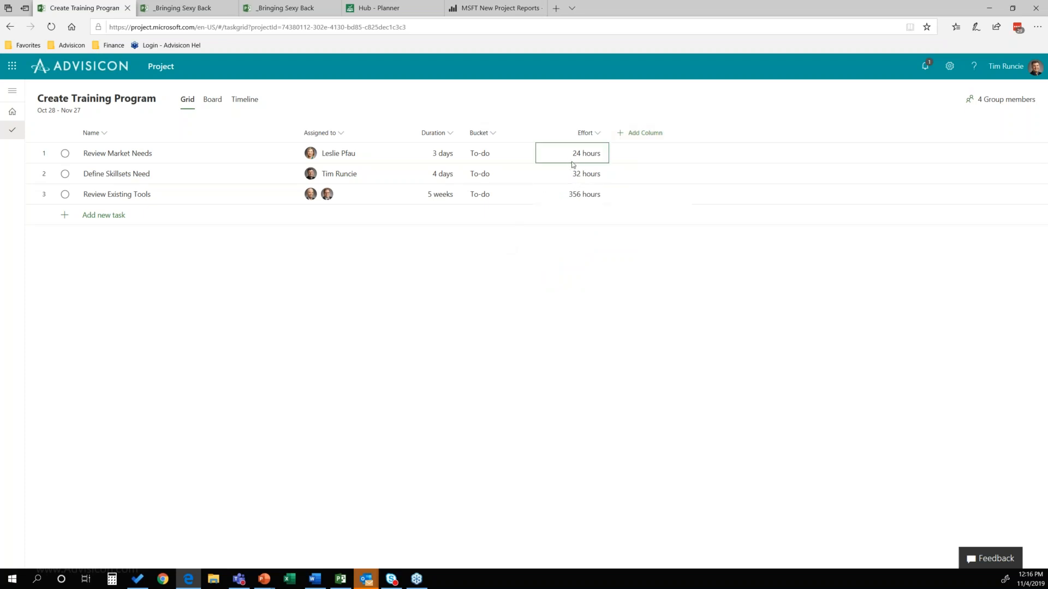
type("45")
key("Return")
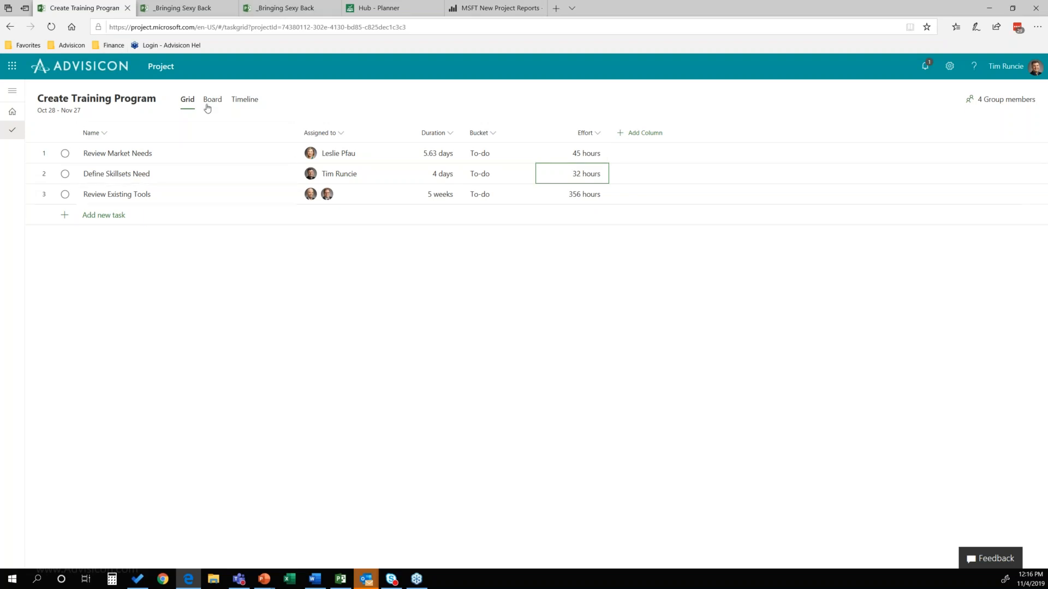
Step: In the _Bringing Sexy Back project, set the completion of the Line out Budget Estimates task to 37%
left_click(197, 9)
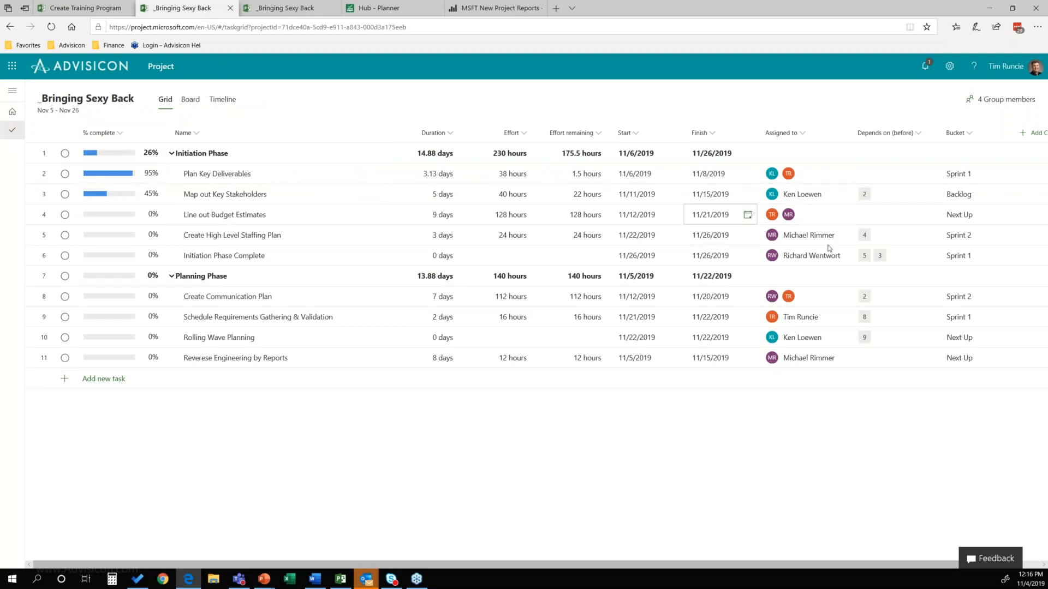
left_click(104, 214)
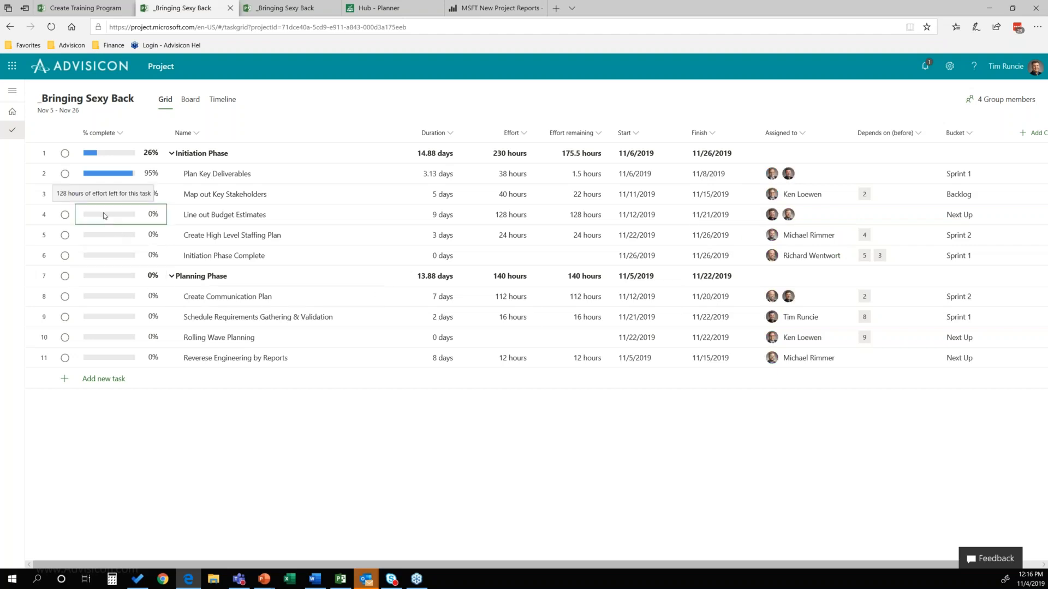
type("37")
key("Return")
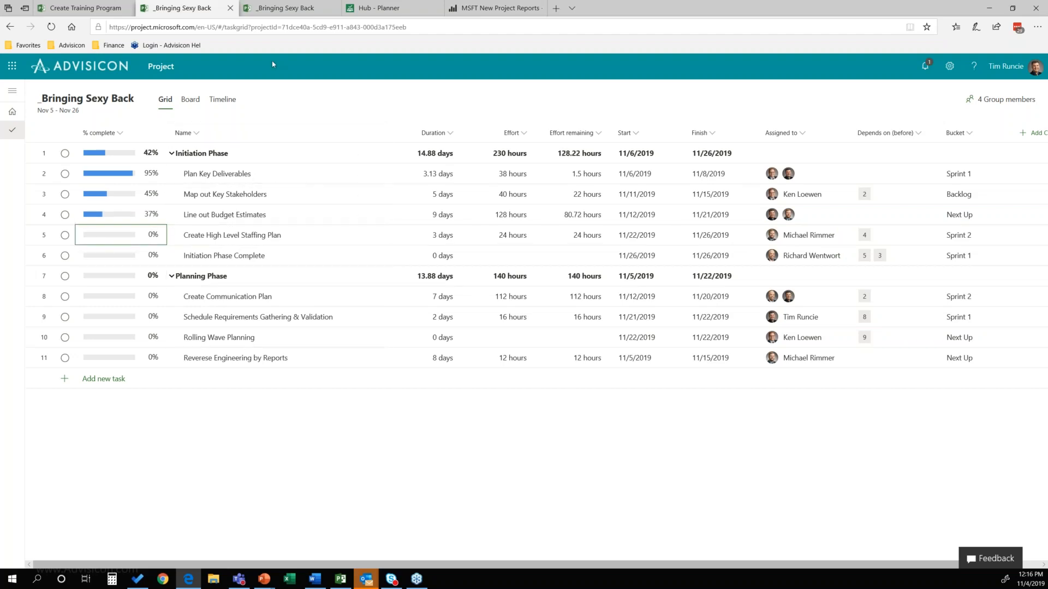
Step: Show the Create Training Program tasks as a board, try the progress and finish date groupings, and group them by bucket
left_click(81, 8)
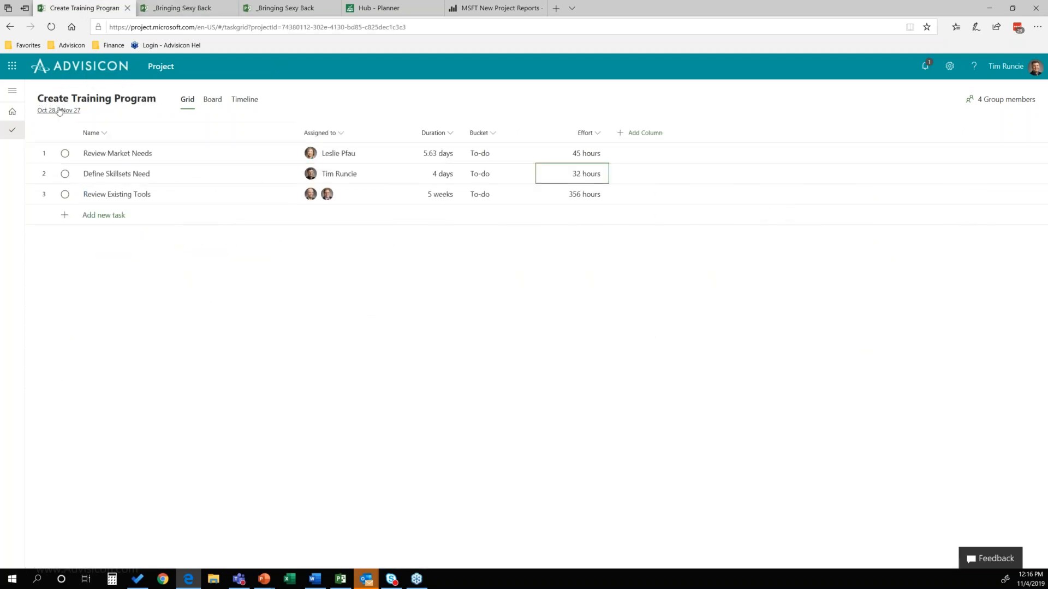
left_click(212, 100)
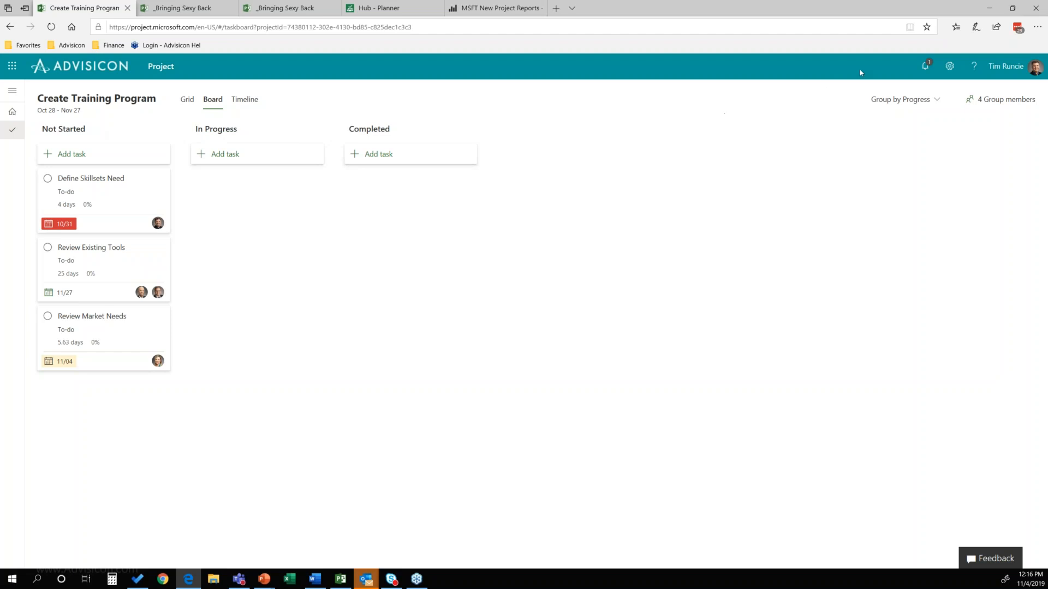
left_click(923, 100)
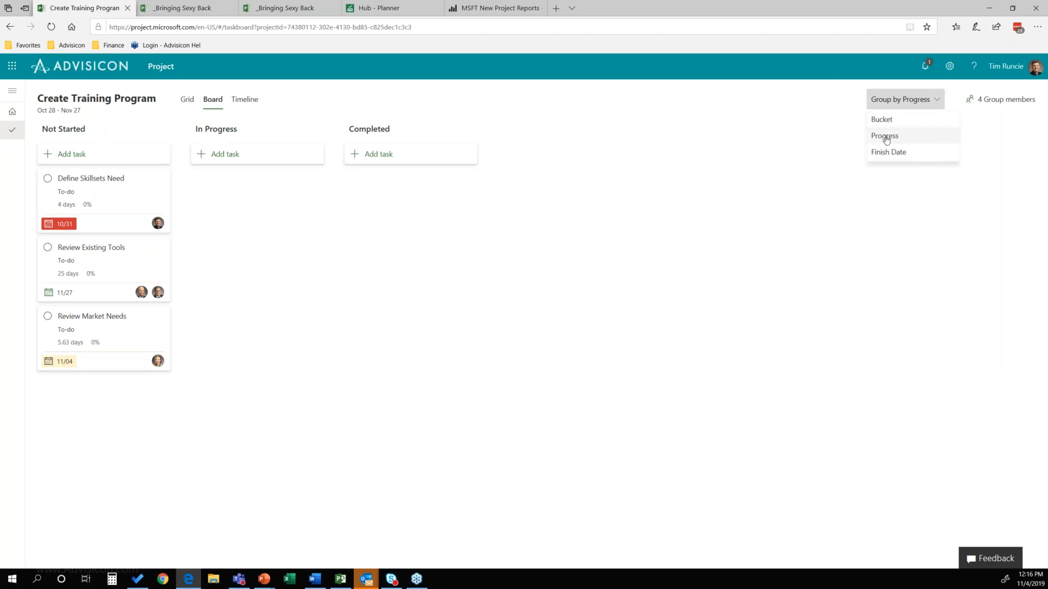
left_click(884, 135)
left_click(923, 97)
left_click(897, 155)
left_click(923, 101)
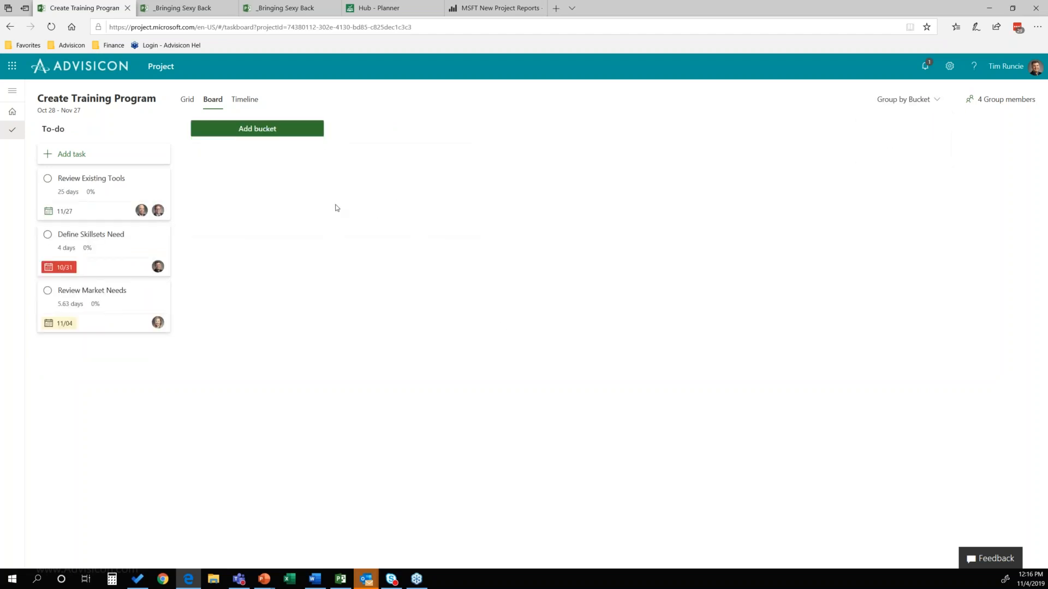
Step: Add a bucket named "Planning Sprint" to the board
left_click(267, 133)
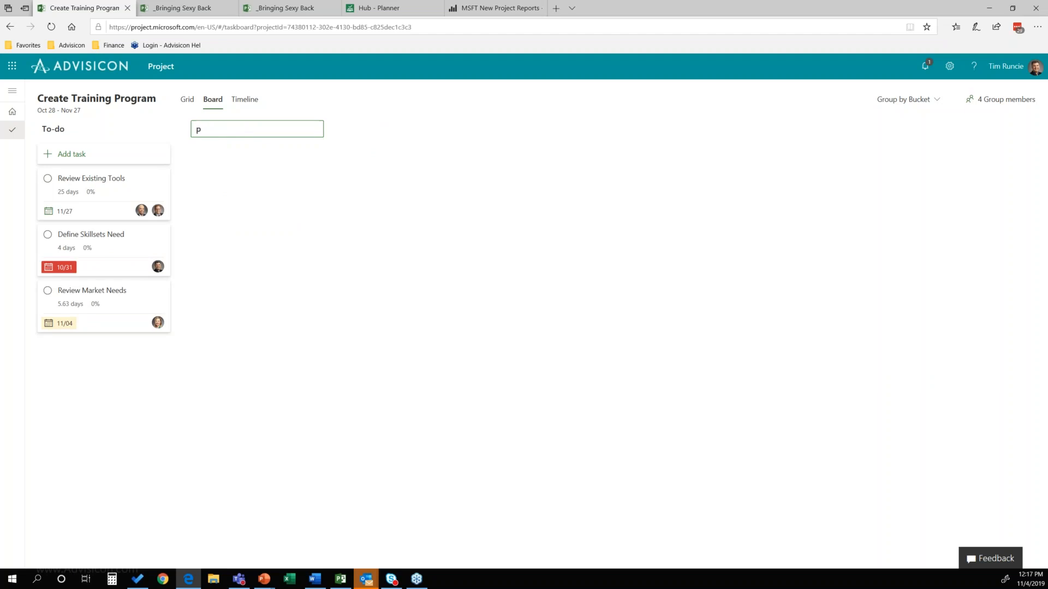
type("Planning Sprint")
key("Return")
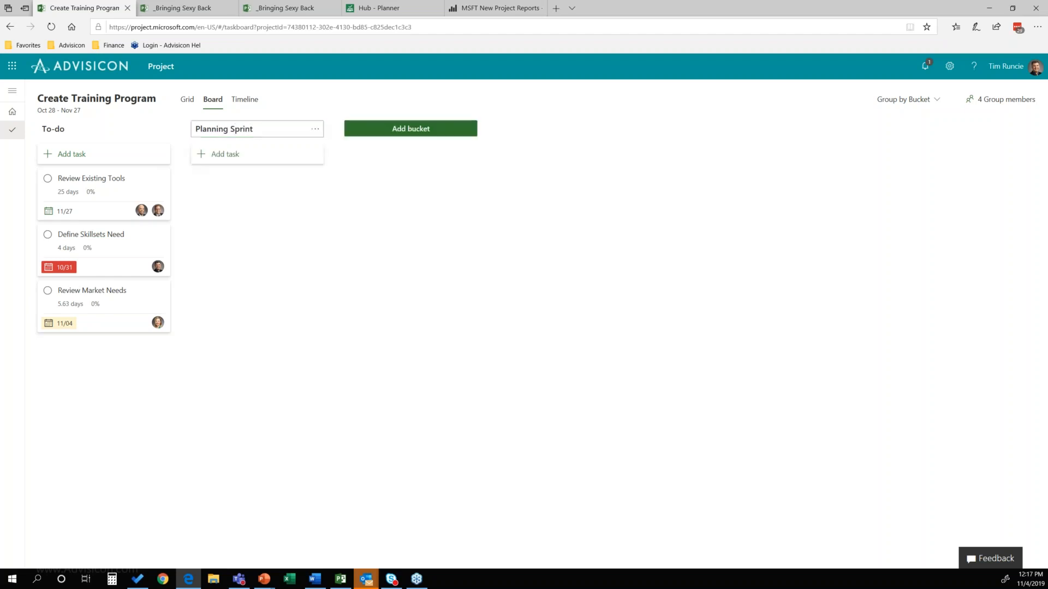
Step: Add another bucket after Planning Sprint and name it "Sprint 1"
left_click(426, 134)
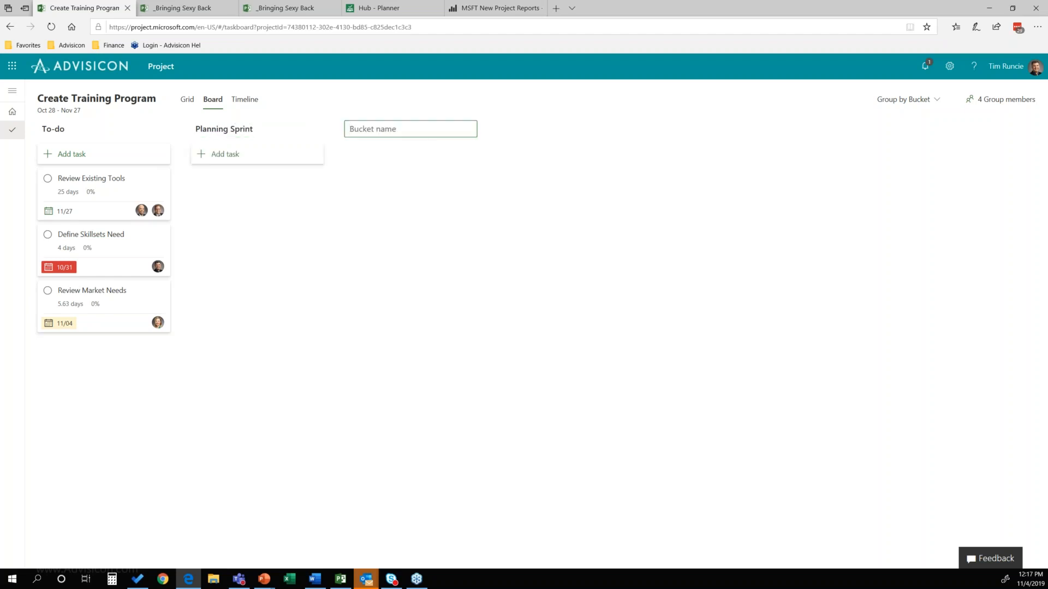
type("Sprint")
key("Return")
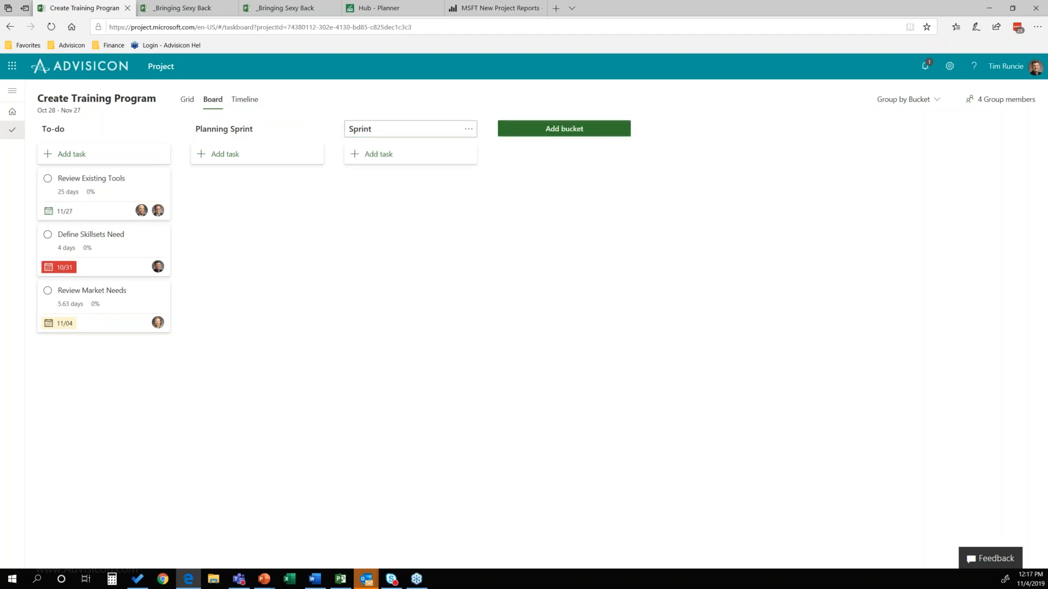
left_click(389, 131)
type("1")
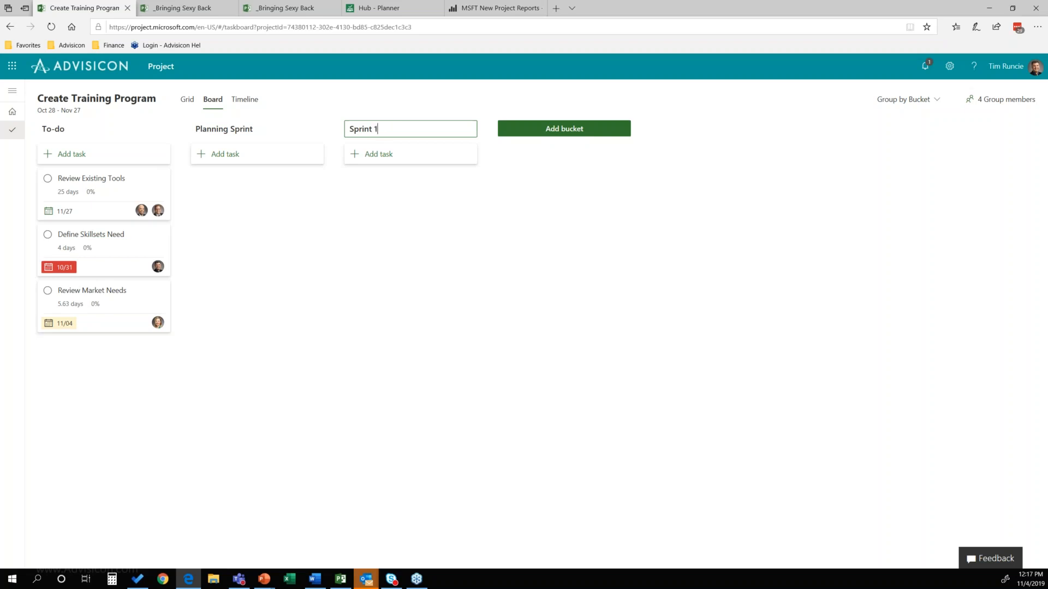
key("Return")
Step: Add a bucket named "Sprint 2" after Sprint 1
left_click(584, 133)
type("Sprint 2")
key("Return")
Step: Add a bucket named "Sprint 3" to the board after Sprint 2
left_click(710, 135)
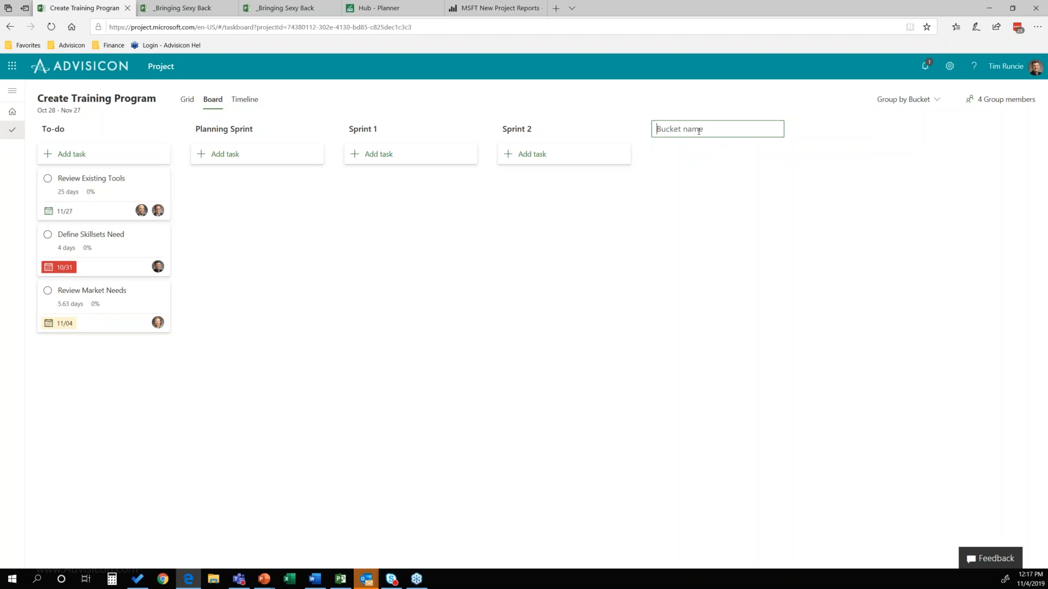
type("Sprint 3")
key("Return")
Step: Move Define Skillsets Need to Planning Sprint, Review Existing Tools to Sprint 1, and Review Market Needs to Sprint 2
left_click_drag(85, 234, 251, 196)
left_click_drag(125, 195, 461, 215)
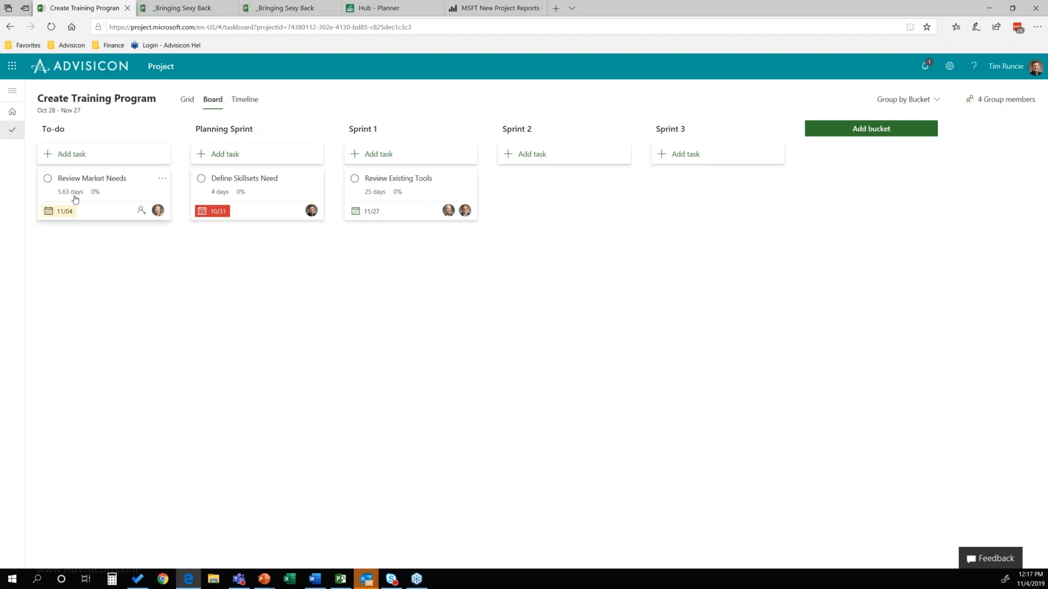
left_click_drag(74, 178, 536, 209)
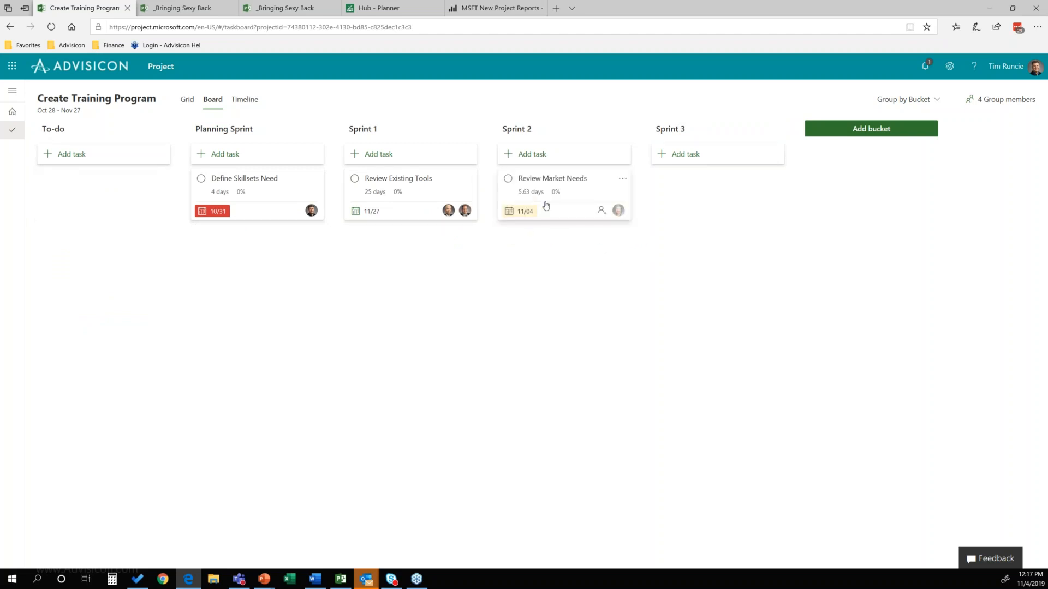
Step: Show the project as a timeline and shorten the Review Market Needs bar to run from Oct 28 to Nov 1
left_click(187, 102)
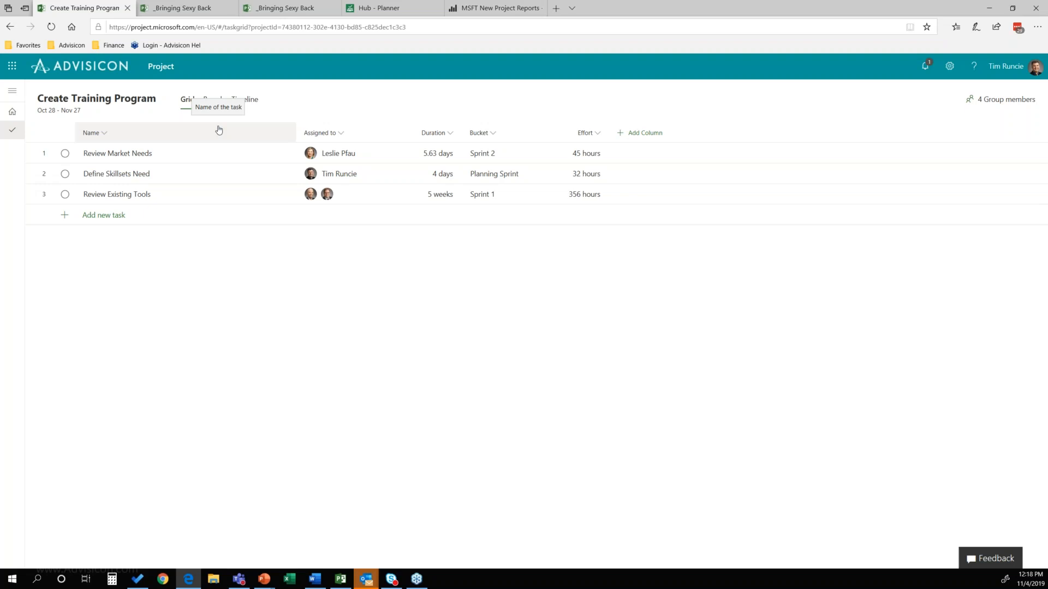
left_click(249, 100)
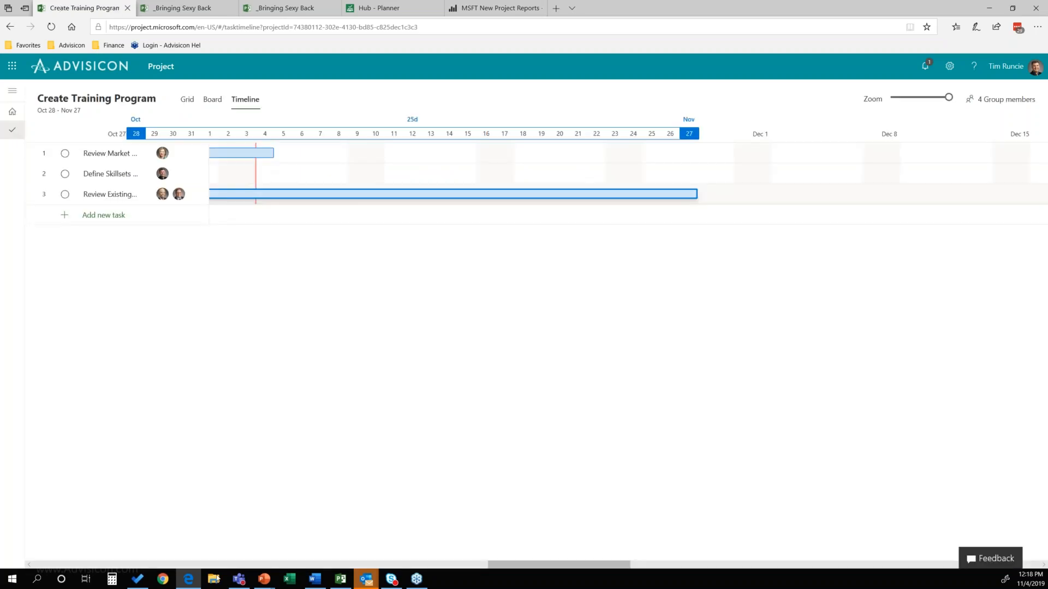
left_click_drag(537, 568, 495, 568)
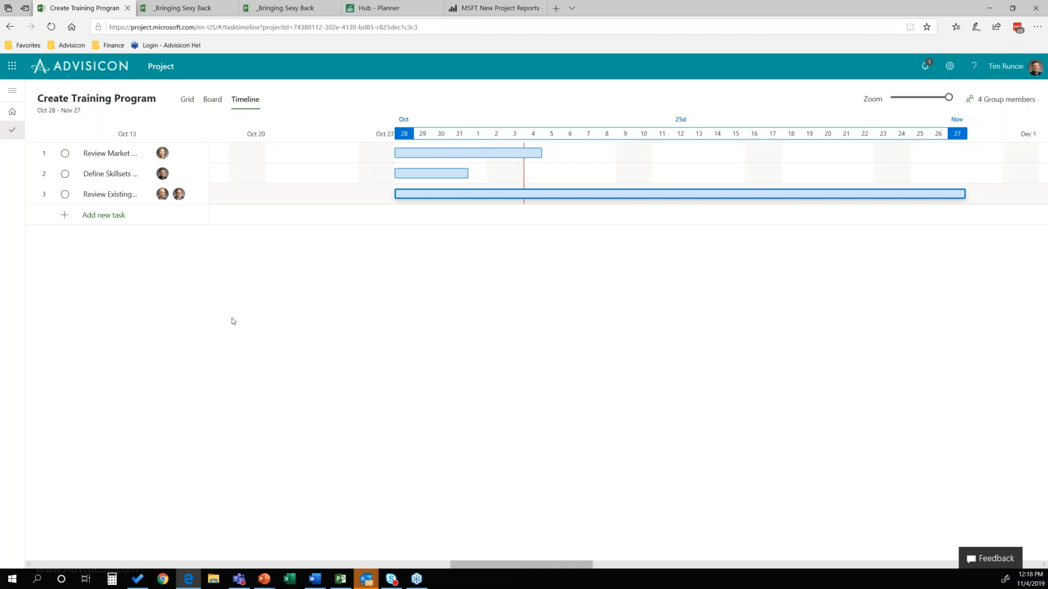
left_click(458, 154)
mouse_move(538, 153)
left_click_drag(539, 154, 517, 156)
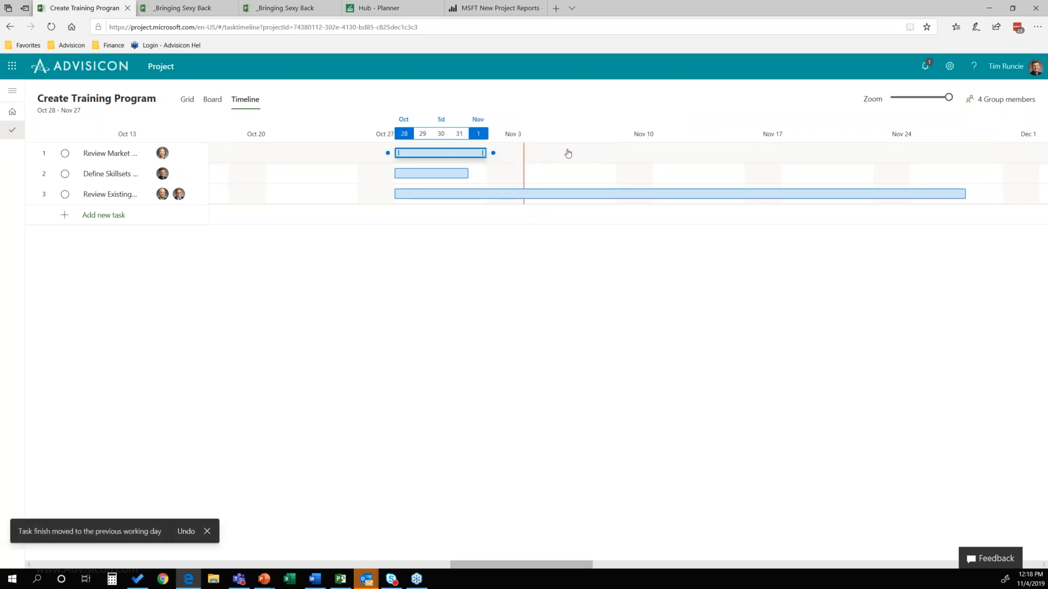
Step: Move Review Market Needs to Nov 5 through Nov 11 on the timeline and view its task details
left_click_drag(578, 155, 397, 170)
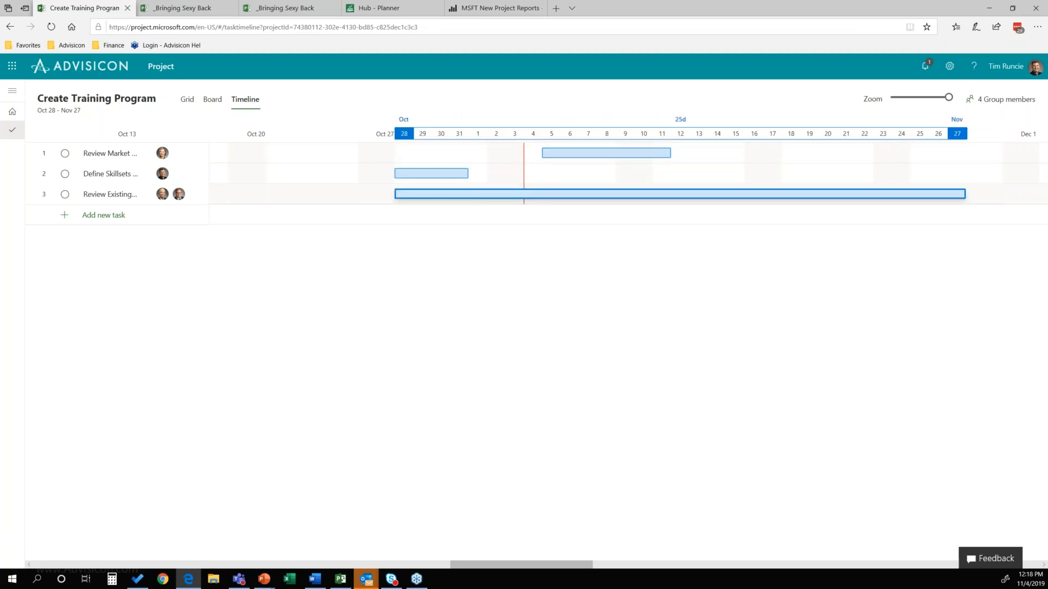
left_click(638, 153)
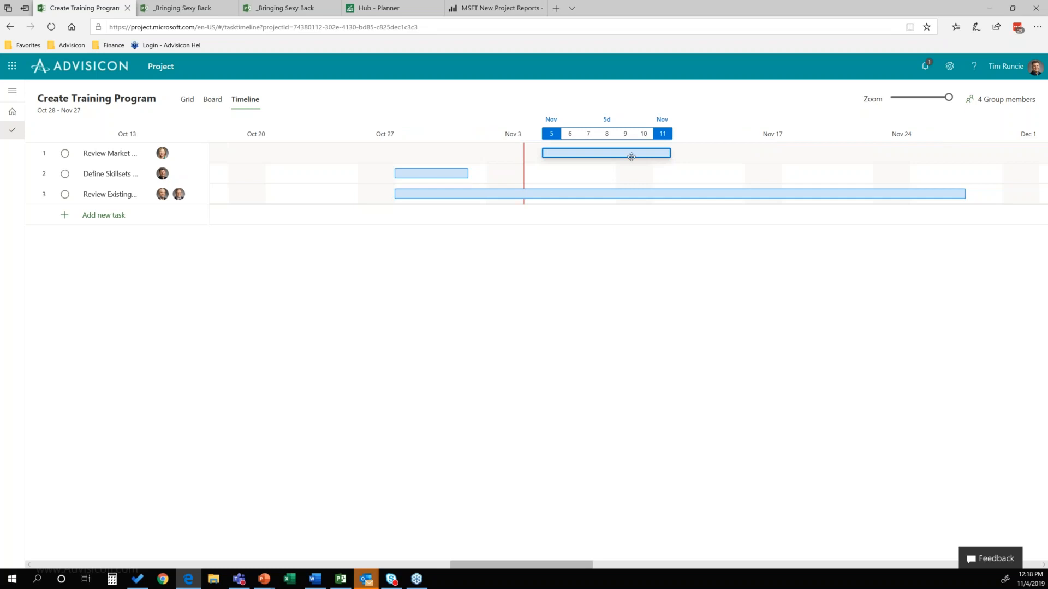
left_click(628, 152)
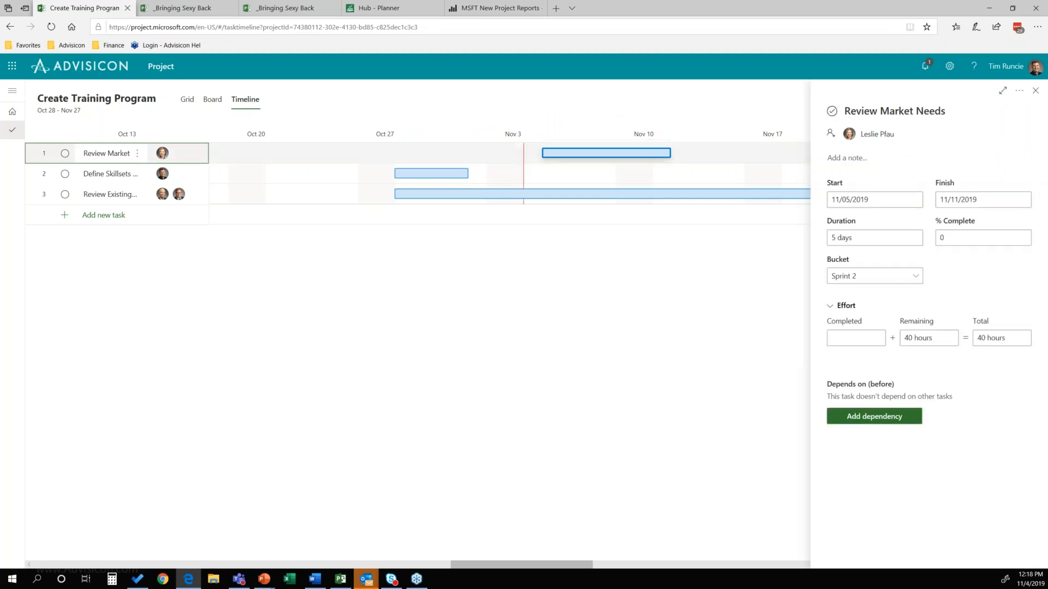
left_click(1036, 91)
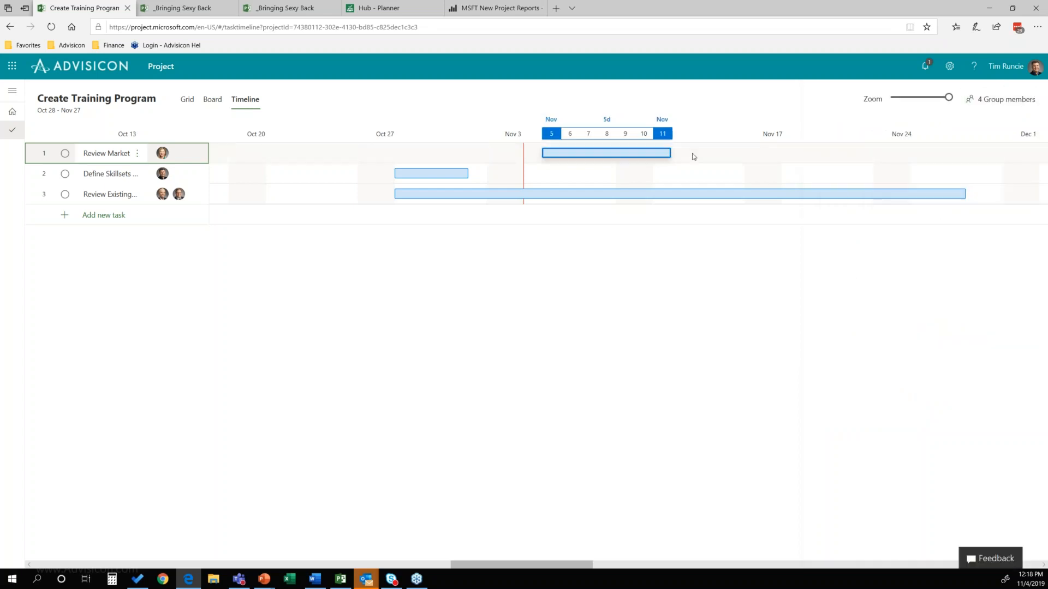
Step: Link Review Market Needs, Define Skillsets Need and Review Existing Tools in sequence on the timeline, shortening Review Existing Tools to end about Nov 8 before linking it
left_click_drag(677, 153, 389, 175)
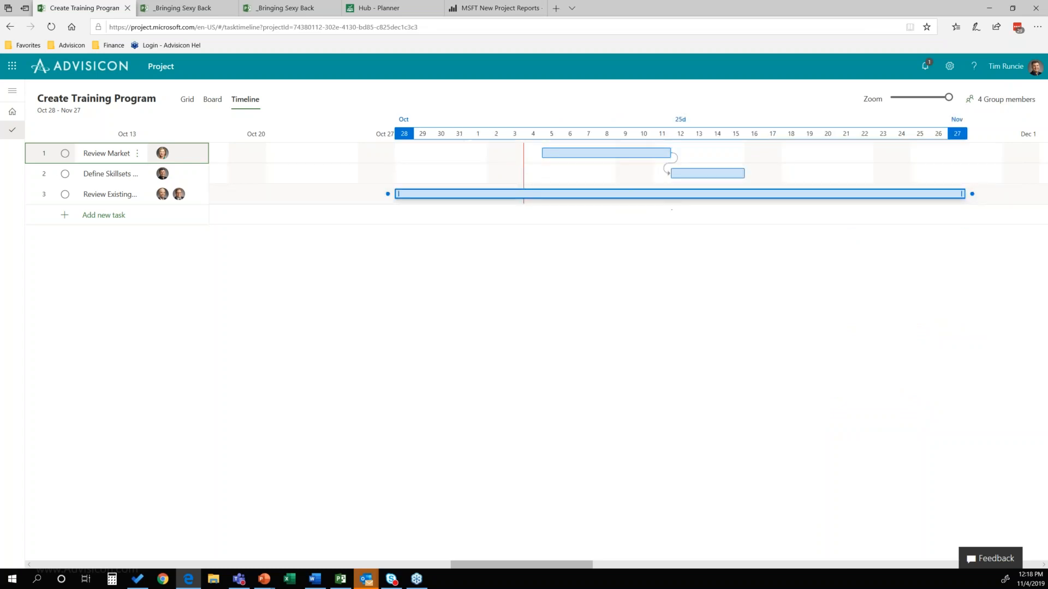
left_click(861, 198)
left_click_drag(959, 193, 657, 195)
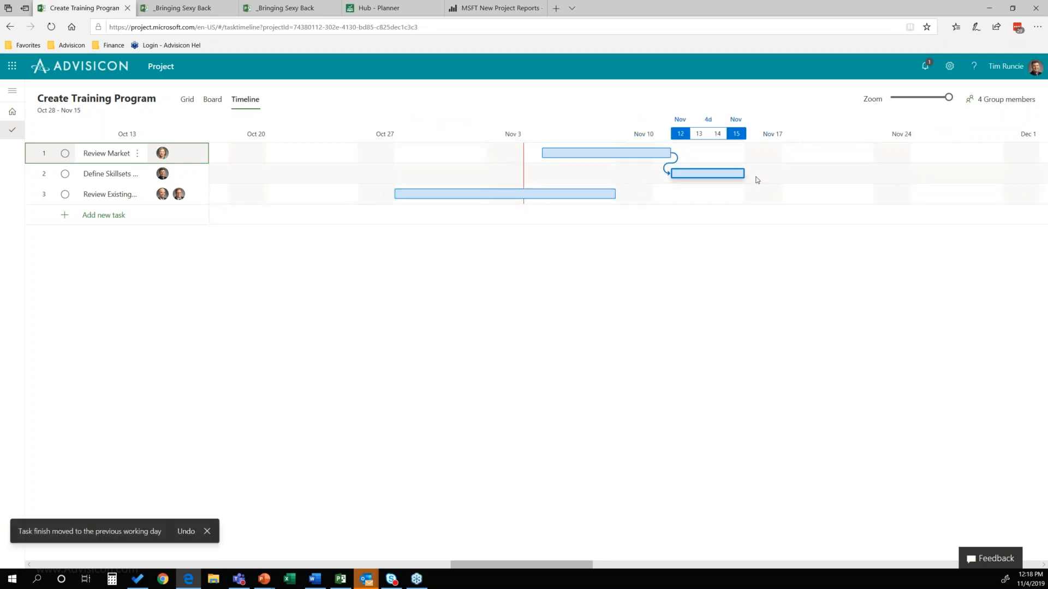
left_click_drag(750, 173, 389, 192)
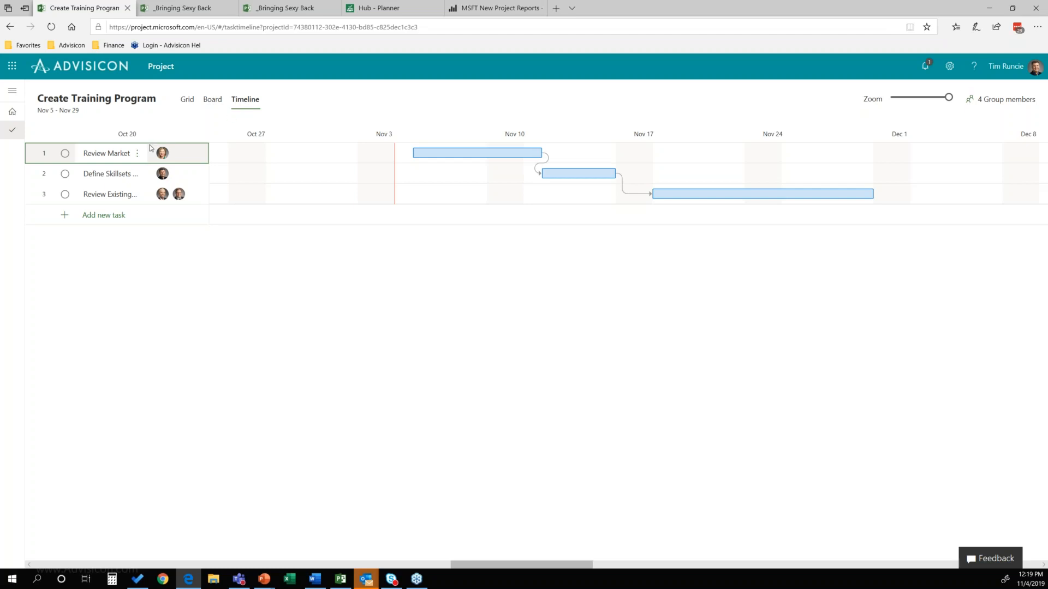
Step: Add a task named "Buld Training Plan" below Review Existing Tools in the timeline's task list
left_click(137, 156)
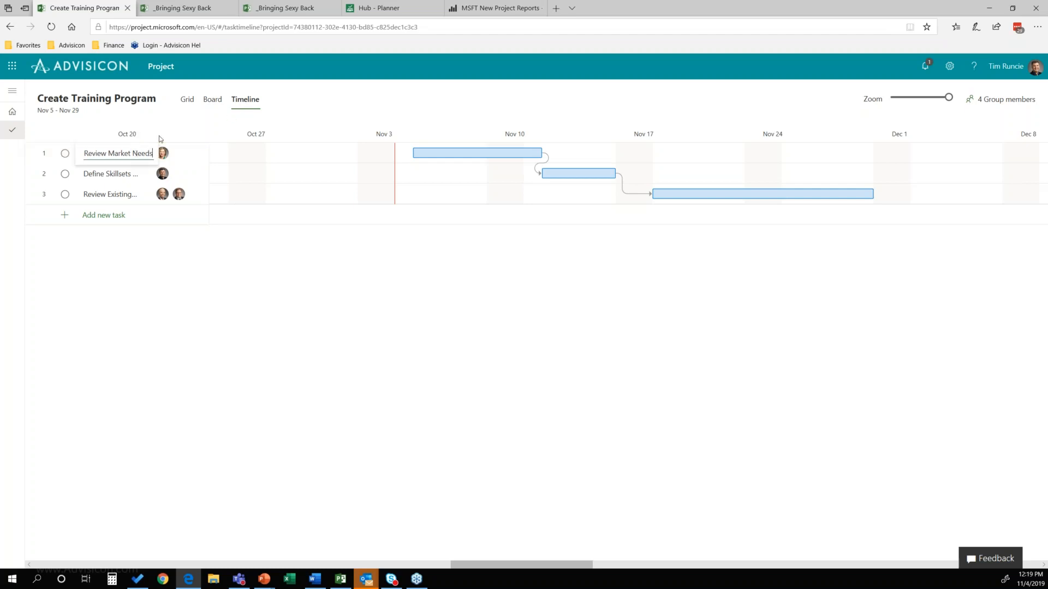
left_click(112, 217)
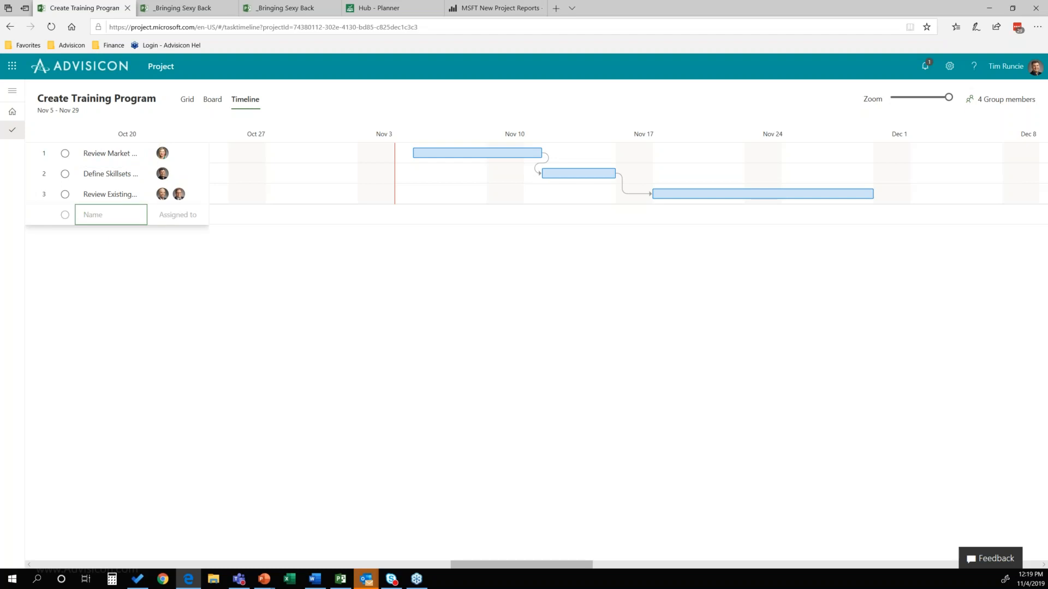
type("Buld Training Plan")
key("Return")
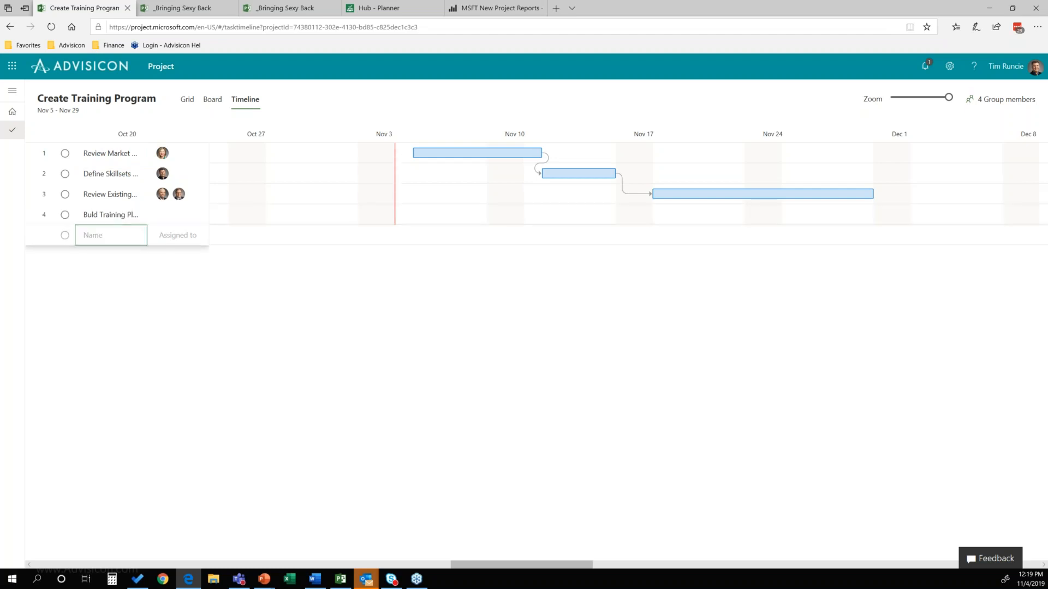
Step: Add a task named "Planning Complete" at the end of the task list and look over its task options
type("Planning Complete")
key("Return")
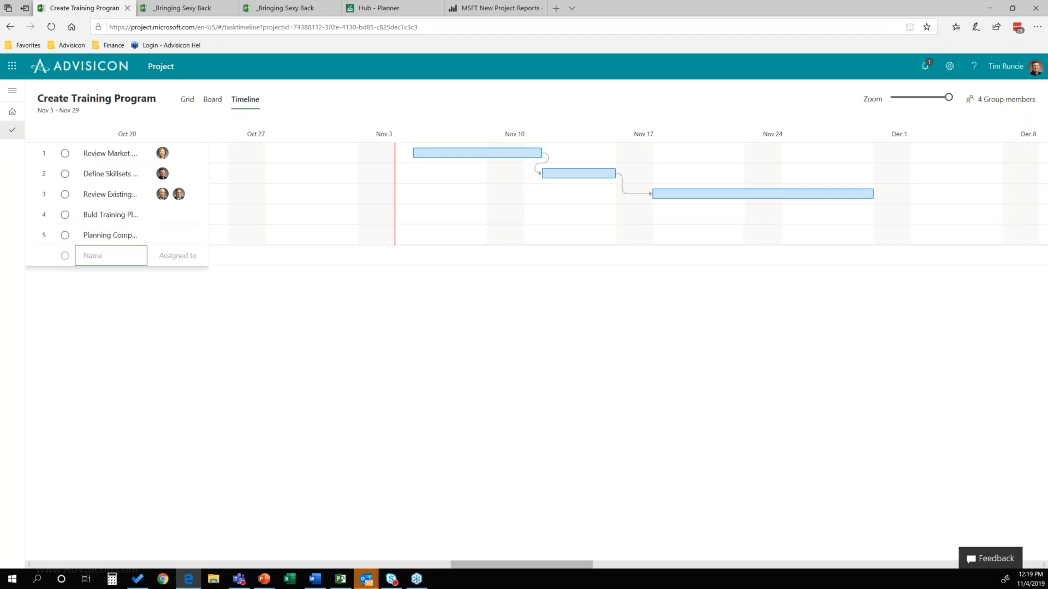
left_click(137, 235)
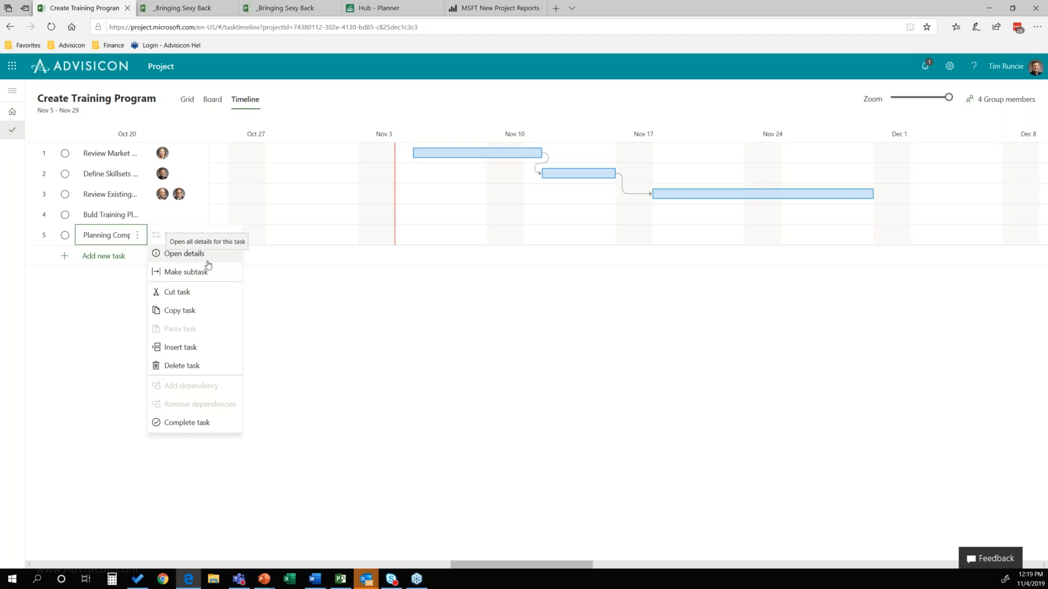
left_click(97, 301)
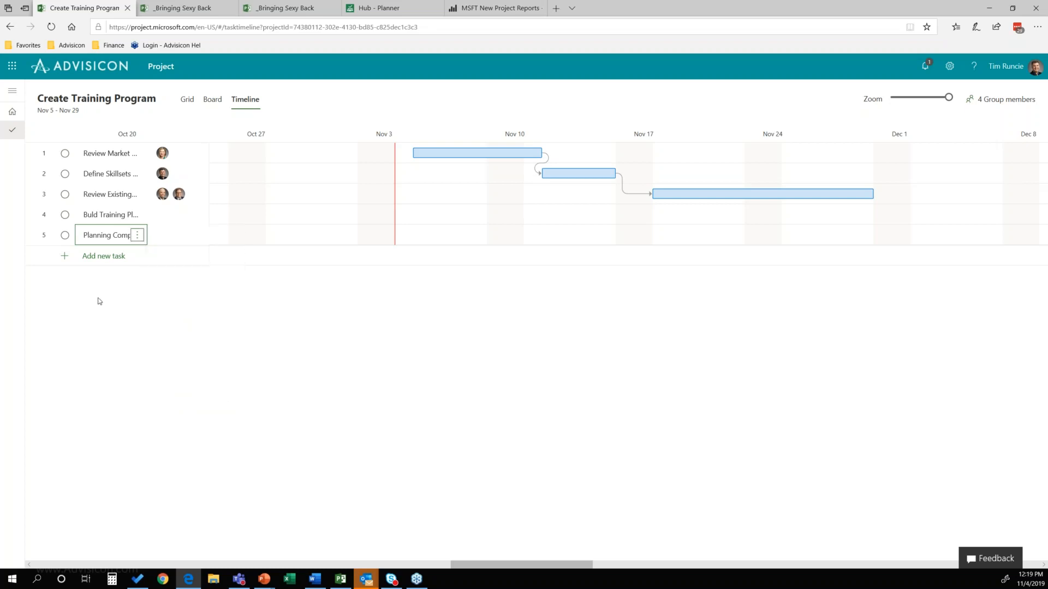
Step: Try marking Review Market Needs and Define Skillsets Need as complete, and clear their completion marks again
left_click(65, 154)
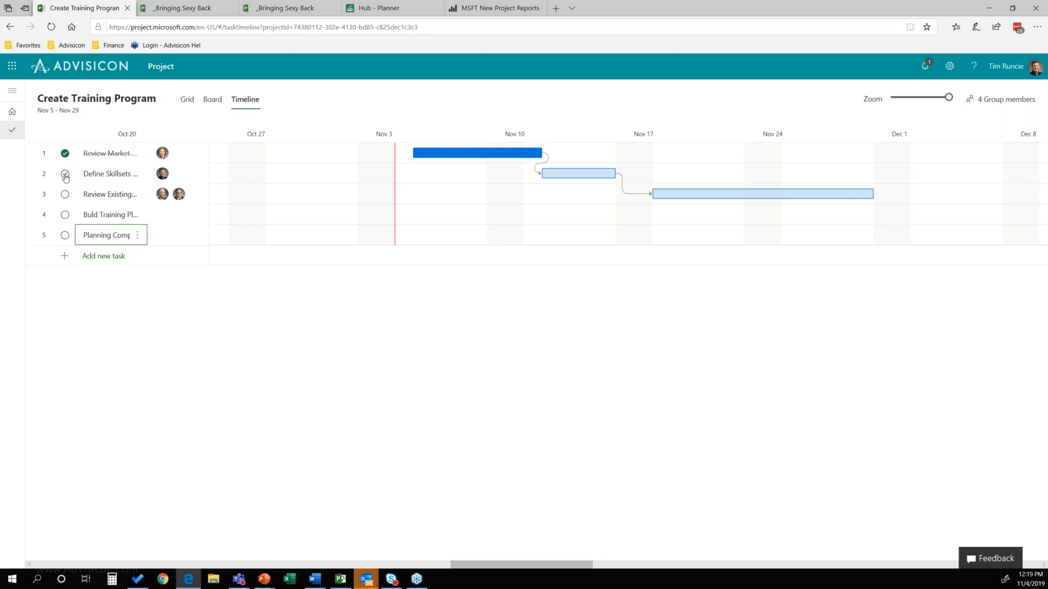
left_click(65, 175)
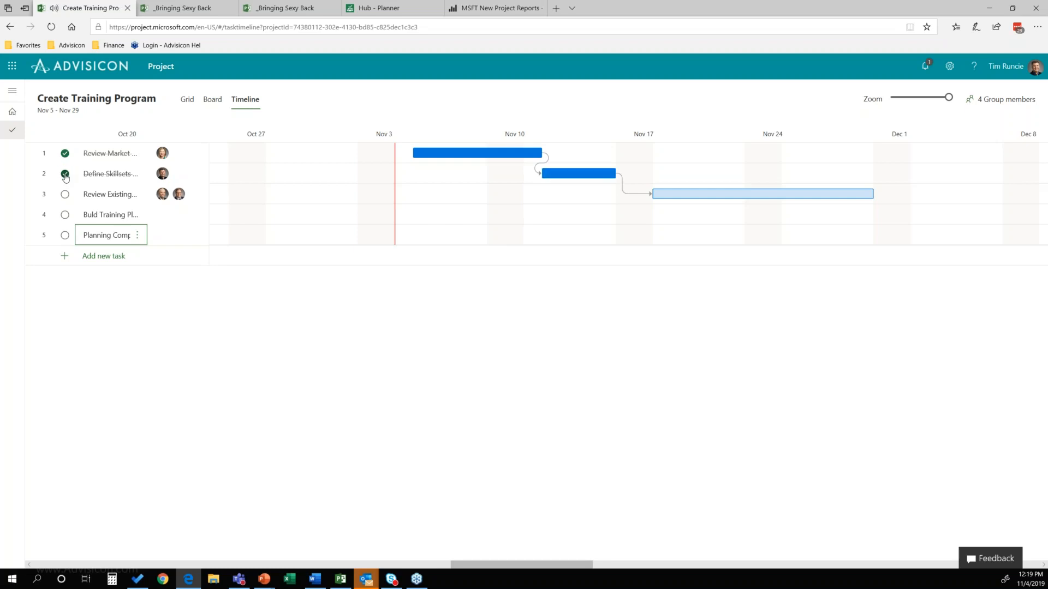
left_click(65, 175)
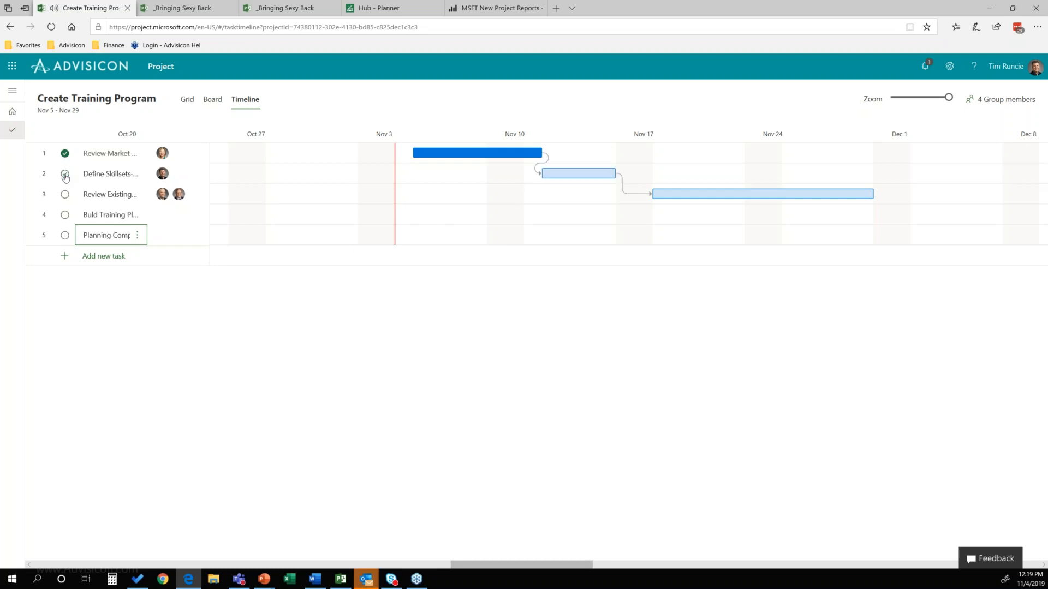
left_click(65, 155)
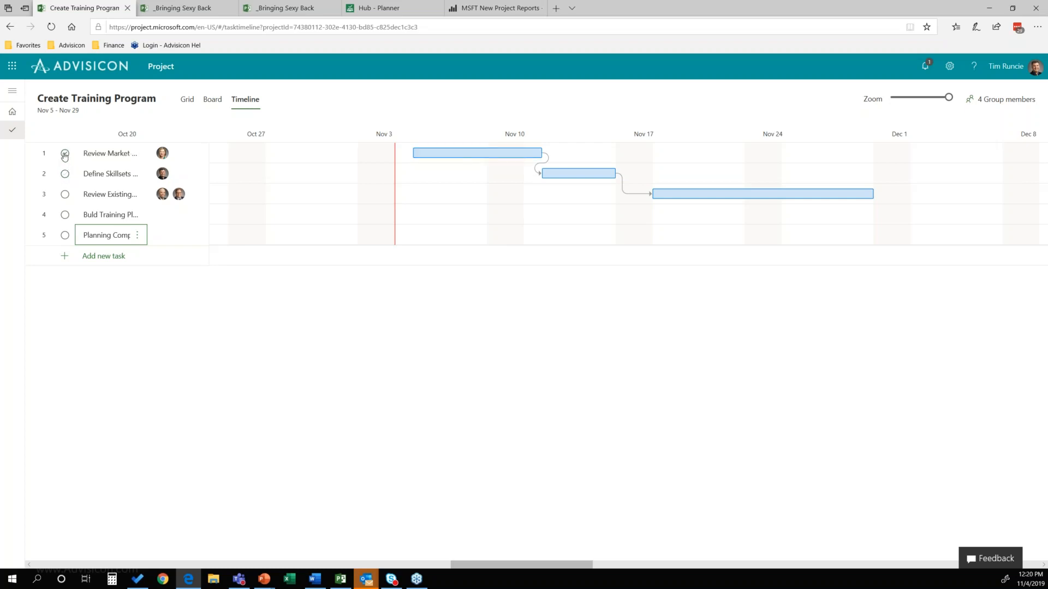
left_click(65, 155)
left_click(65, 155)
key("alt+Tab")
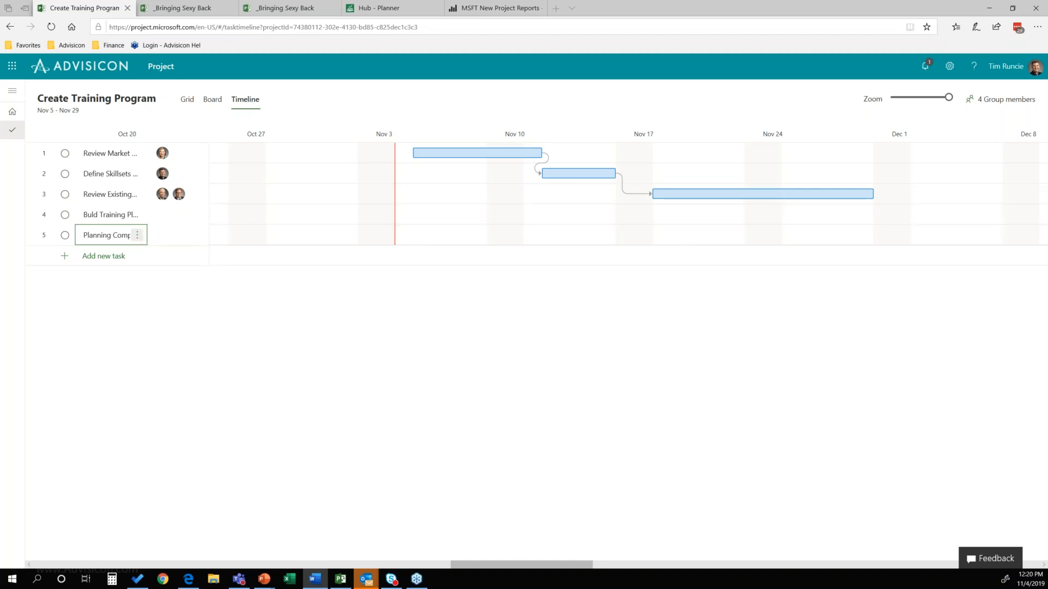
Step: Show the tasks as a grid, add the % complete column and make that column narrower
left_click(188, 100)
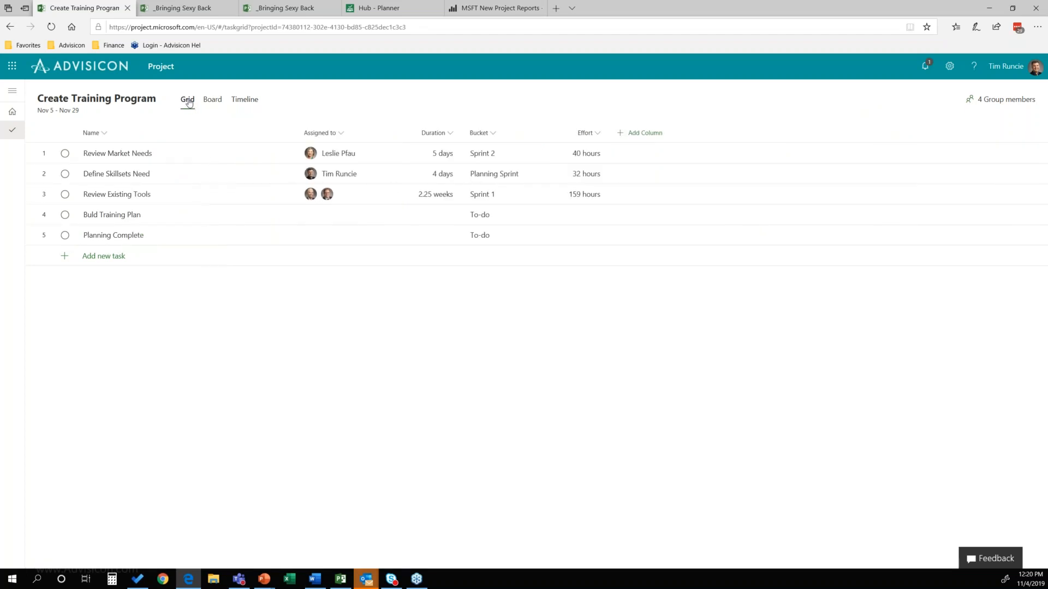
left_click(642, 133)
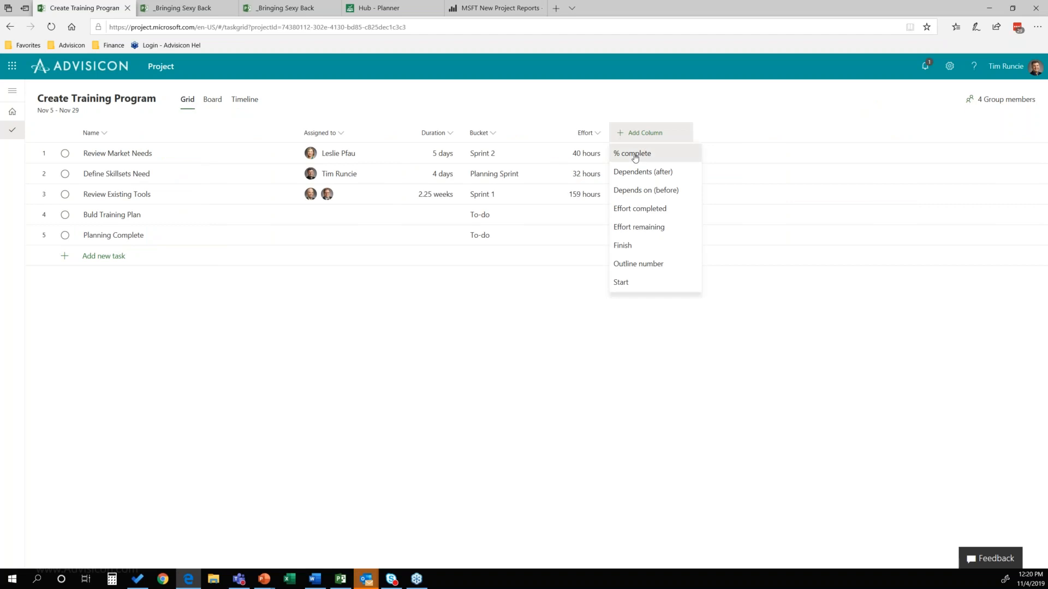
left_click(634, 156)
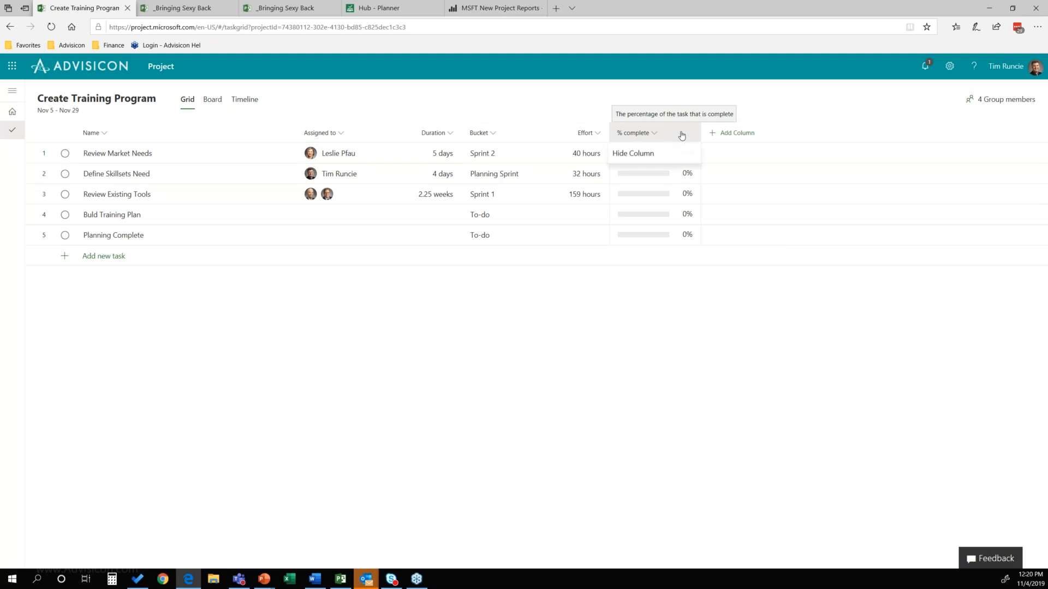
left_click(654, 135)
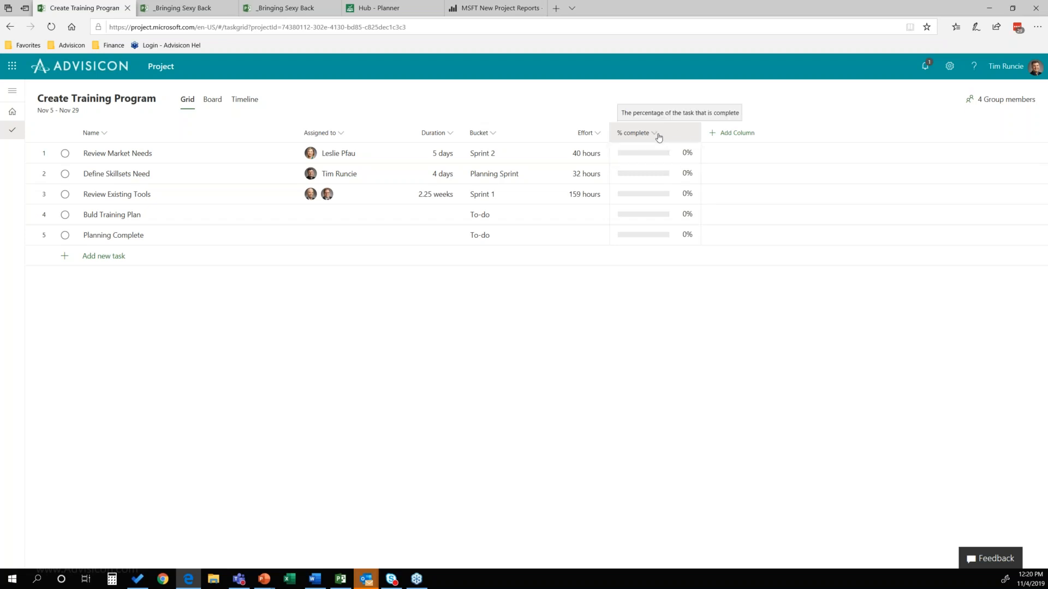
left_click_drag(702, 133, 666, 134)
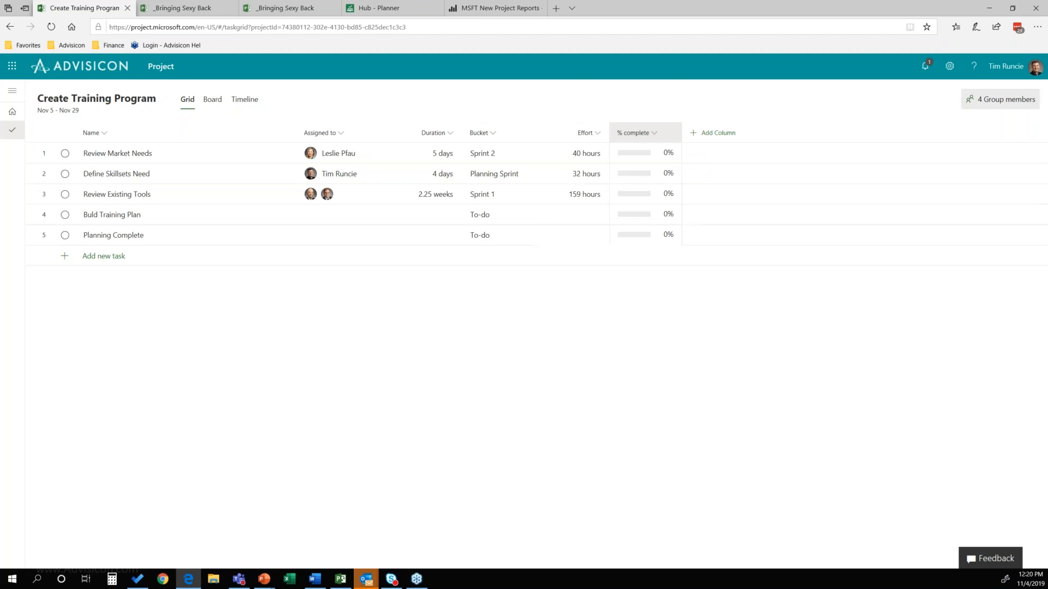
Step: Find the Create Training Program group among all Outlook groups and open its SharePoint site
left_click(999, 99)
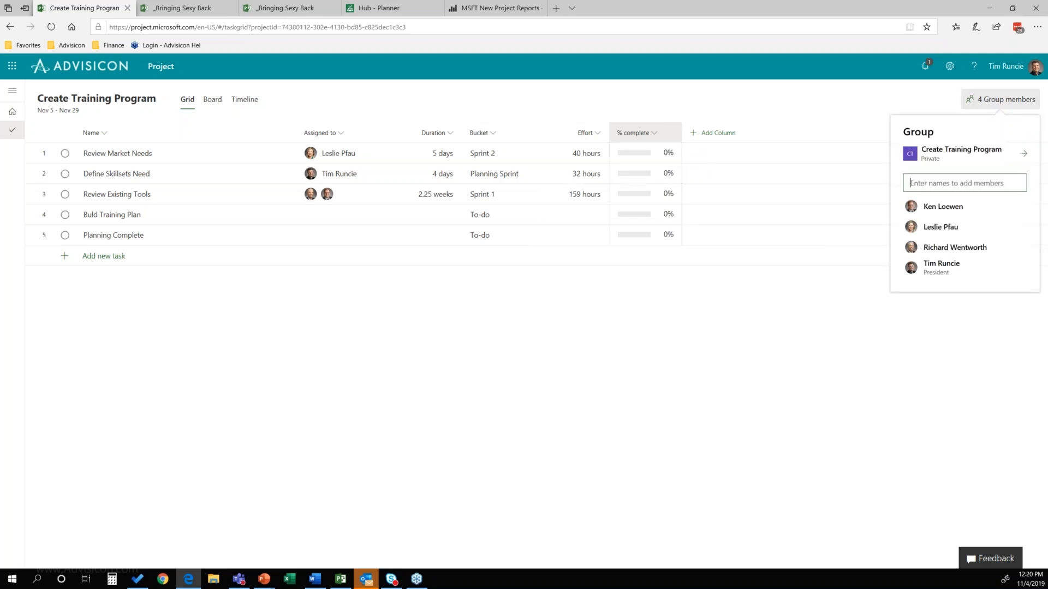
left_click(1025, 158)
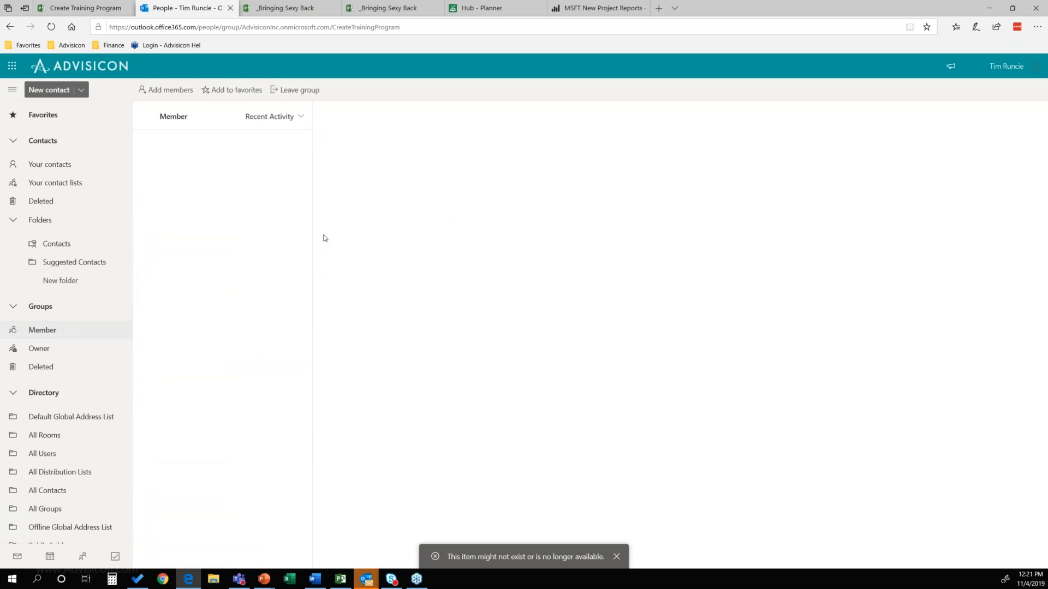
left_click(55, 509)
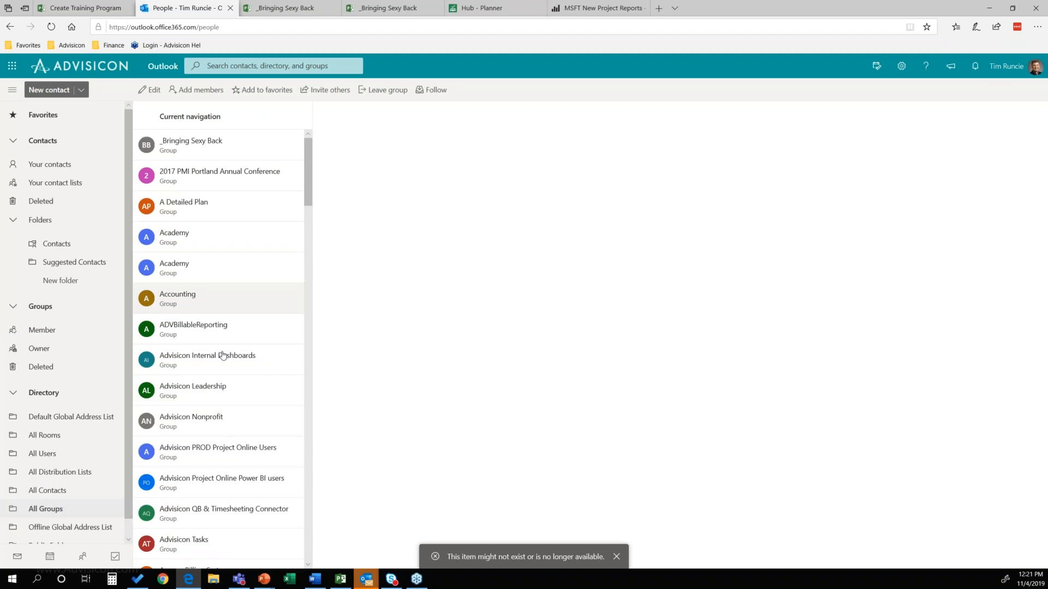
scroll(229, 357, "down", 10)
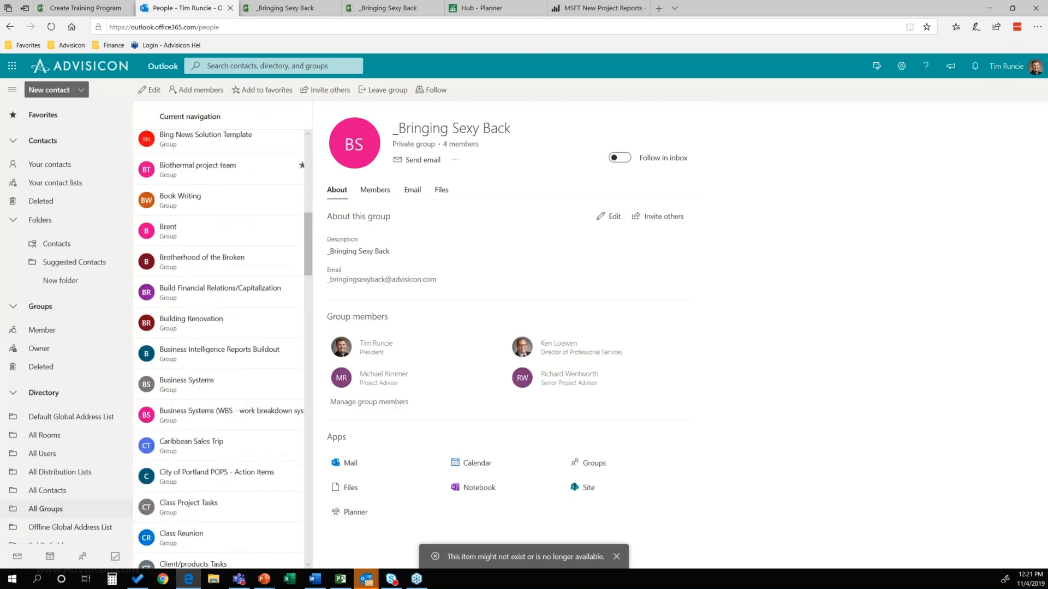
scroll(223, 360, "down", 4)
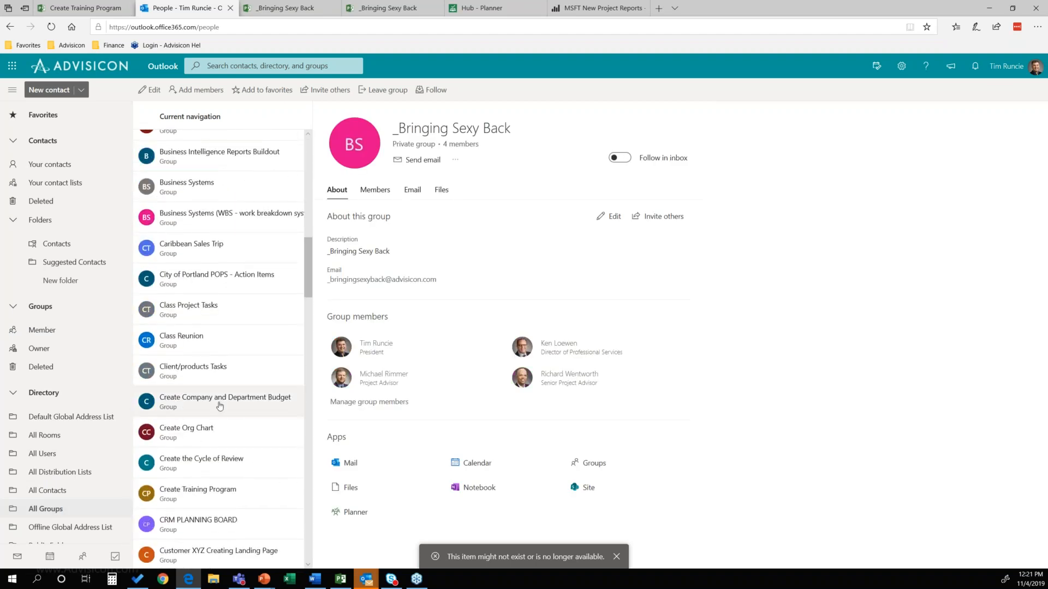
left_click(220, 494)
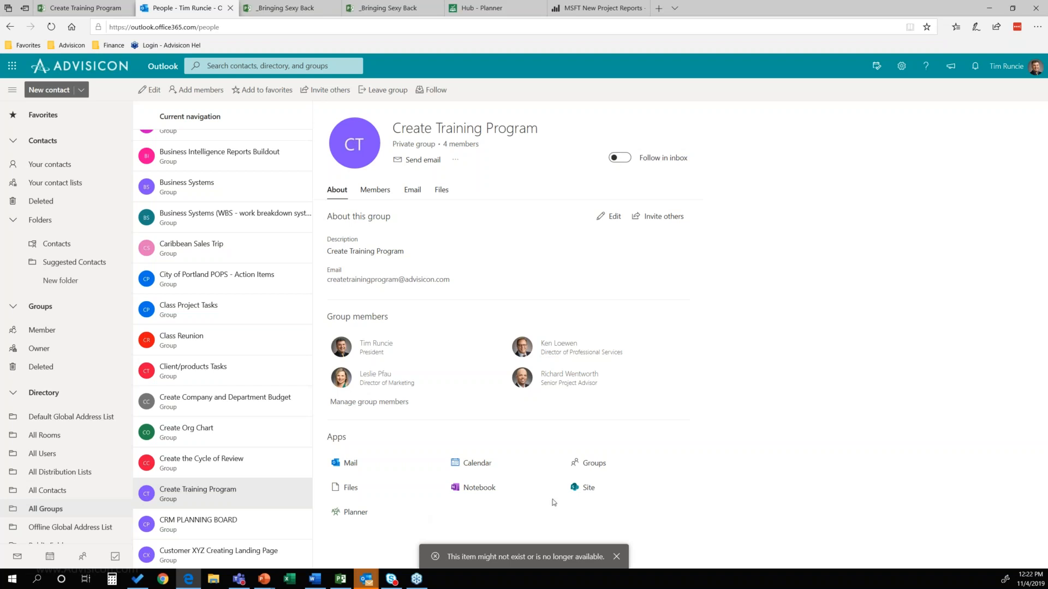
left_click(585, 487)
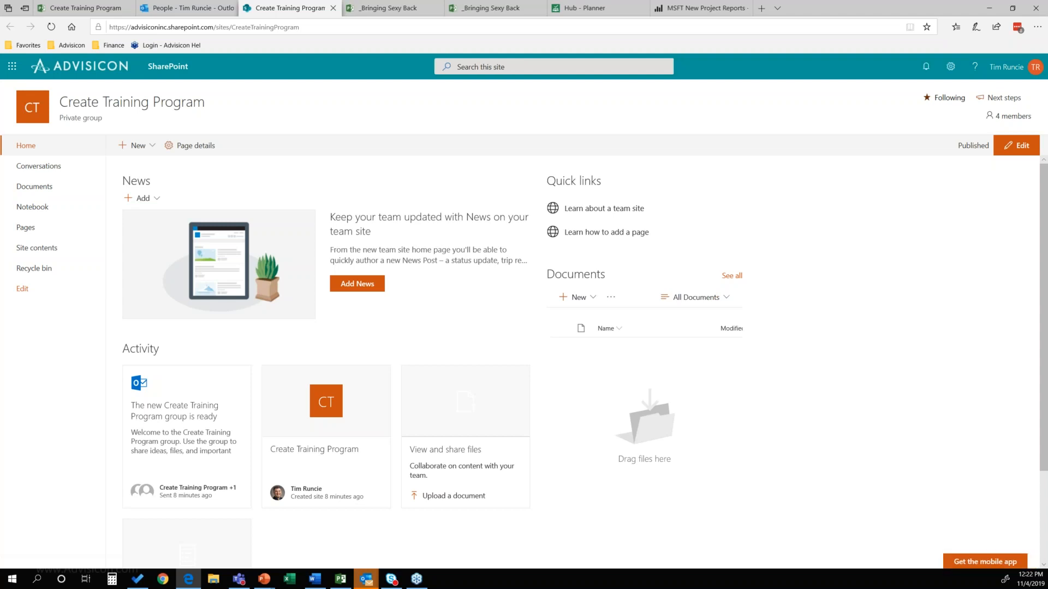
Step: Switch to the _Bringing Sexy Back project and group its board by bucket
left_click(389, 9)
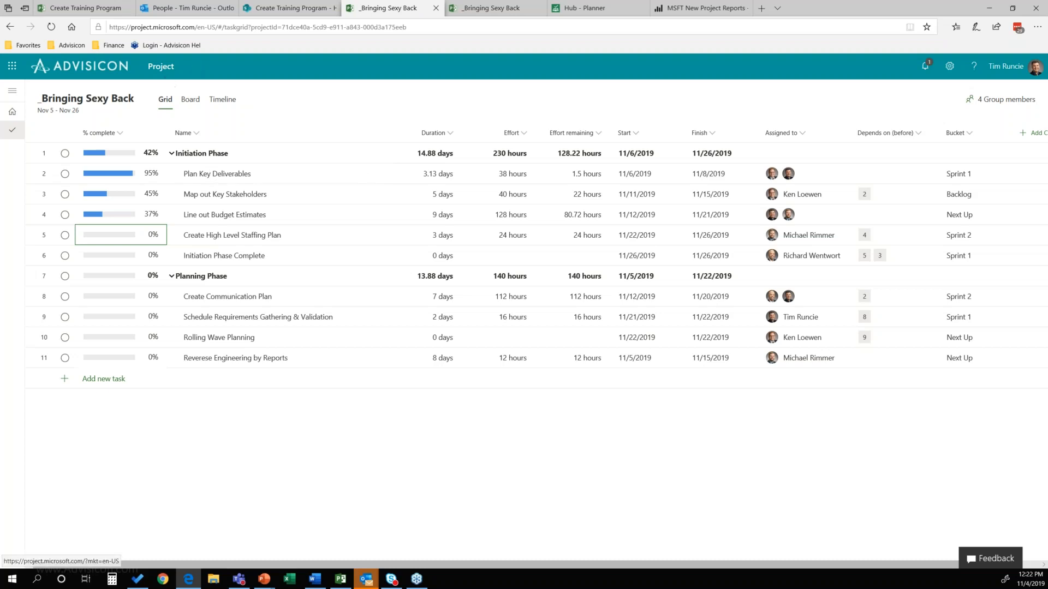
left_click(192, 101)
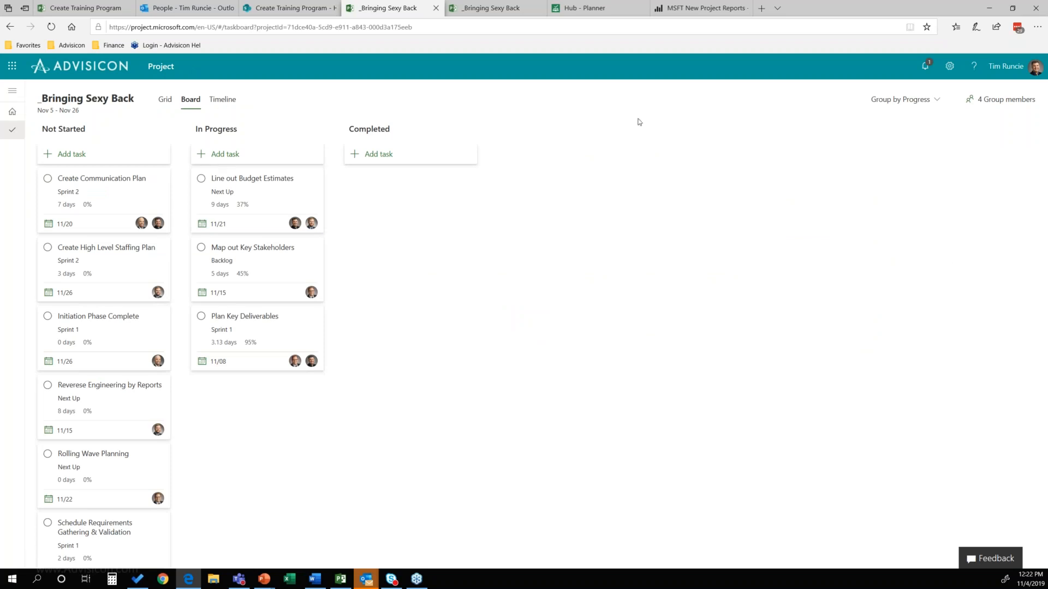
left_click(922, 107)
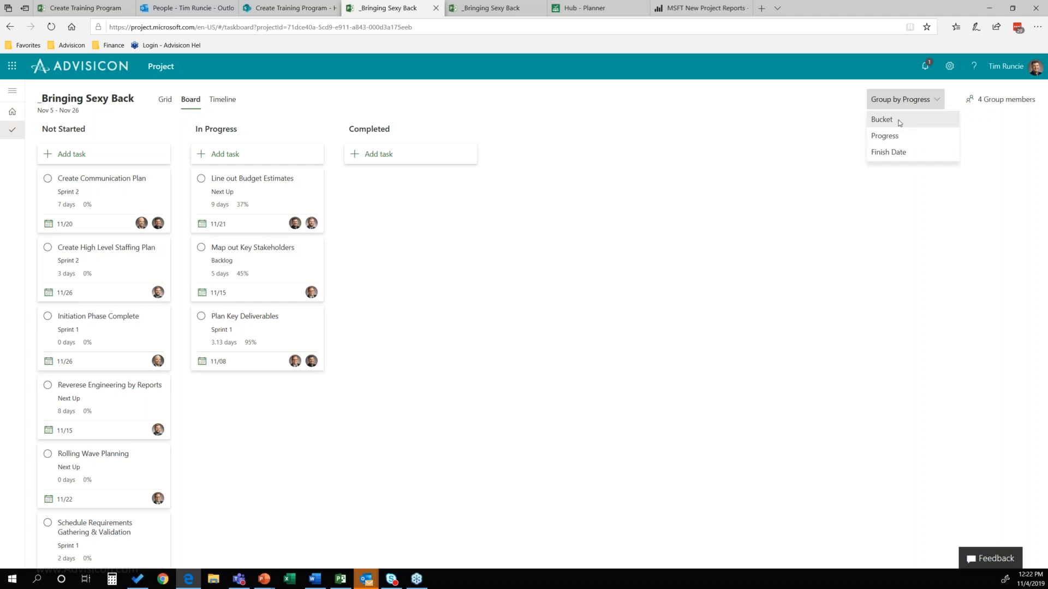
left_click(898, 124)
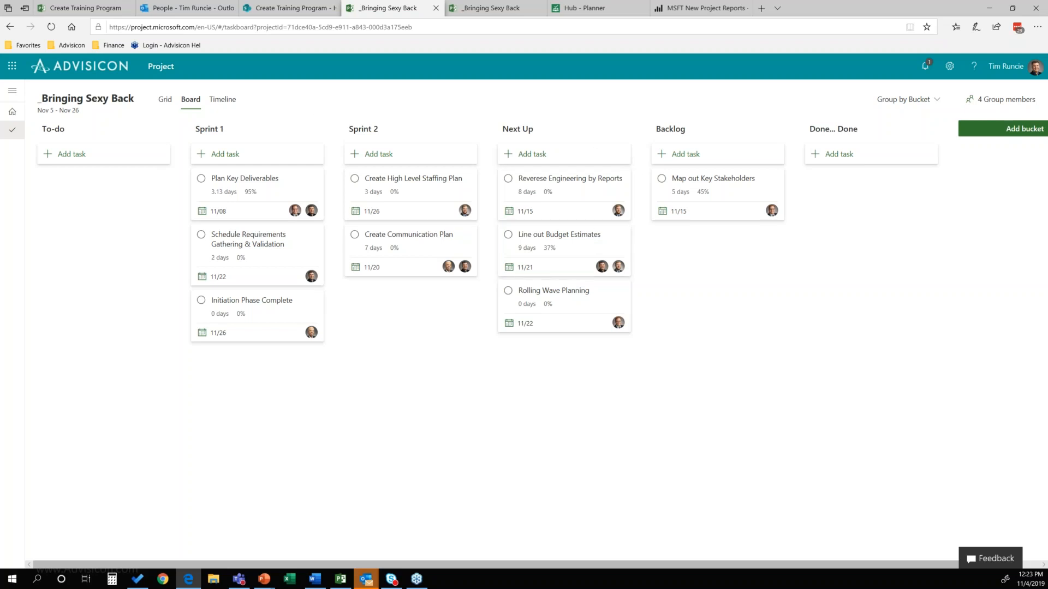
Step: Compare the _Bringing Sexy Back project's task grid with its bucket board
left_click(315, 579)
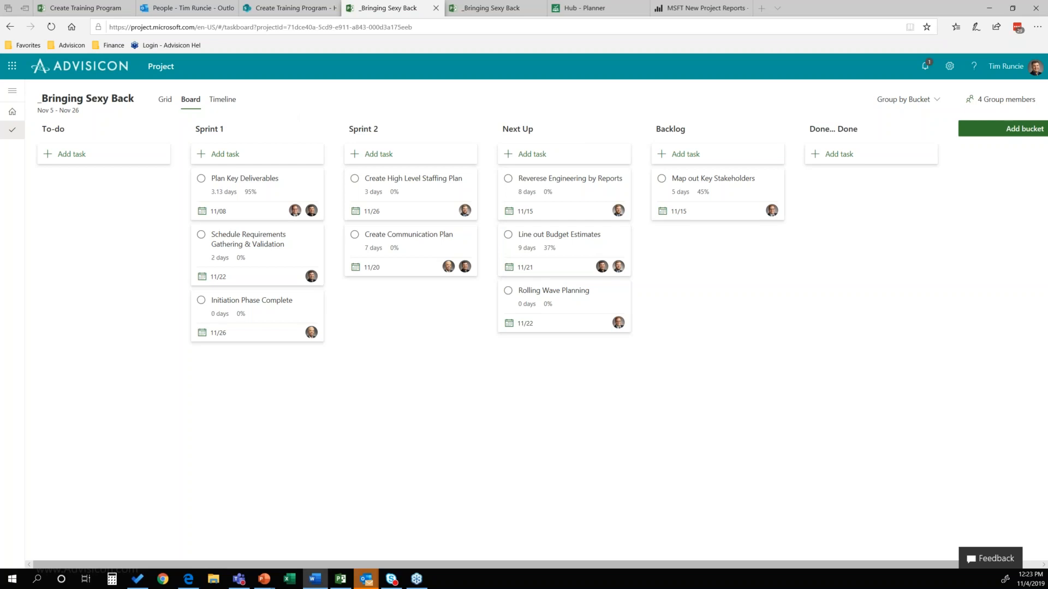
left_click(164, 100)
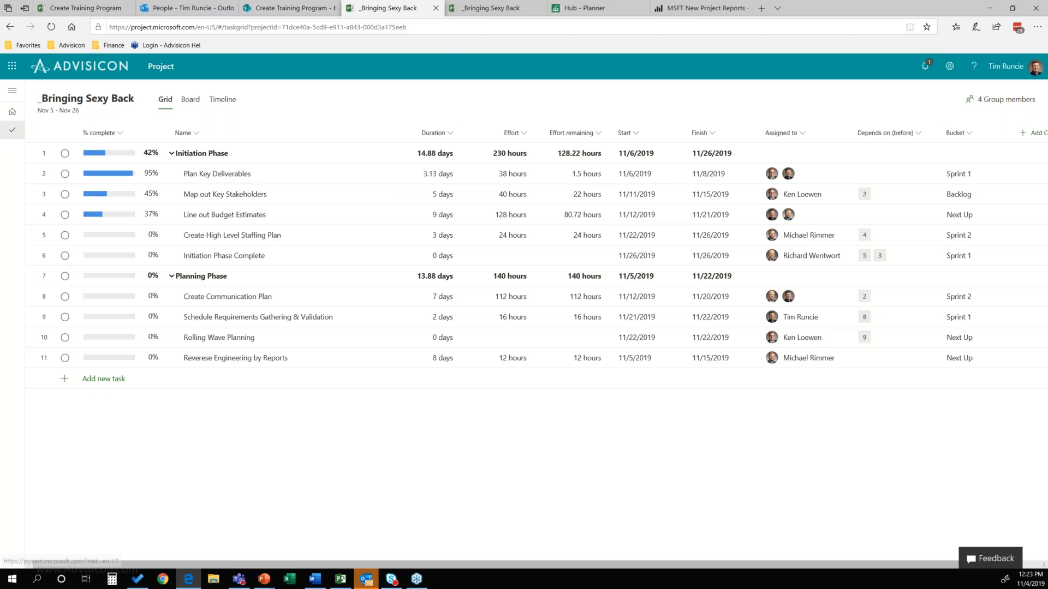
left_click(188, 104)
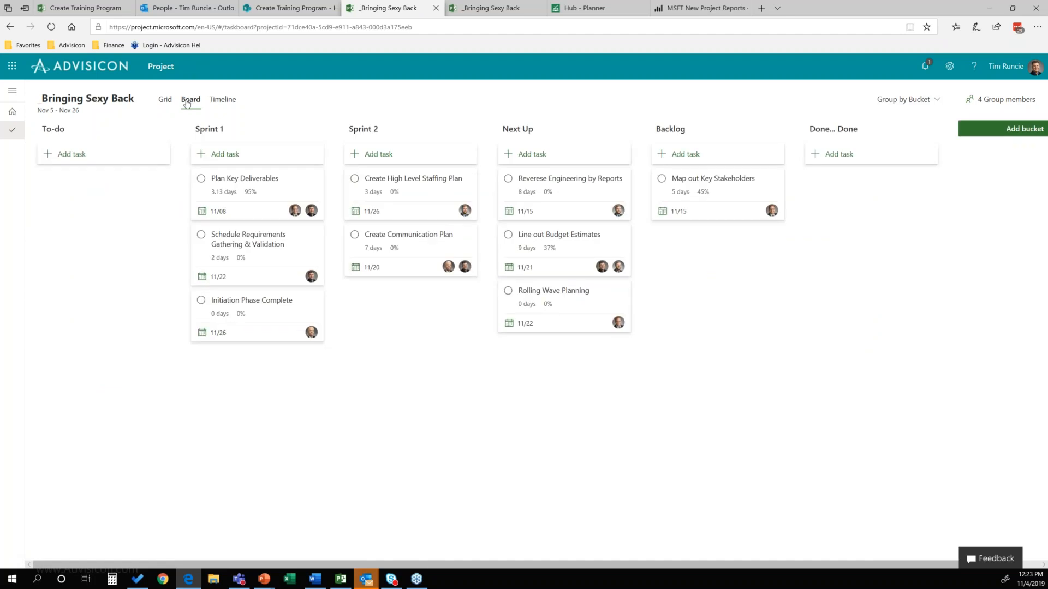
key("alt+Tab")
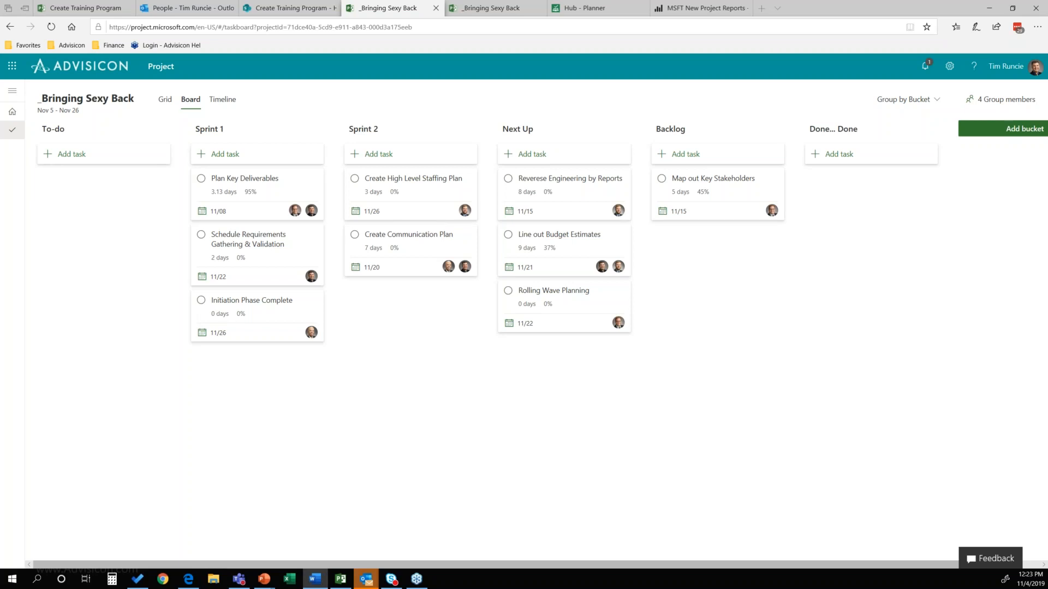
Step: Switch to the MSFT New Project Reports in Power BI and look through the Portfolio Dashboard's project table
left_click(705, 8)
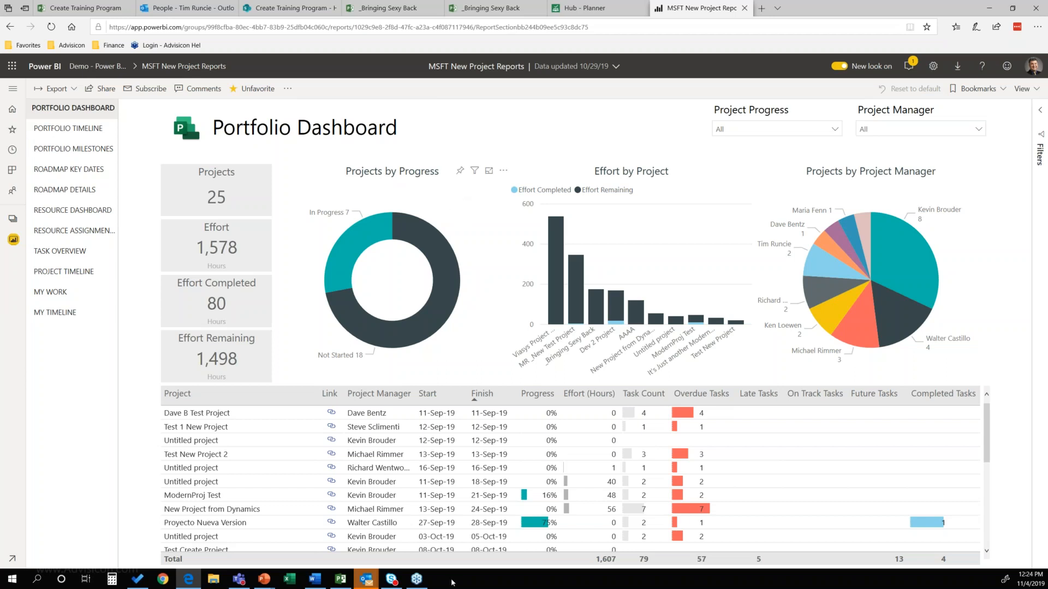
scroll(283, 469, "down", 5)
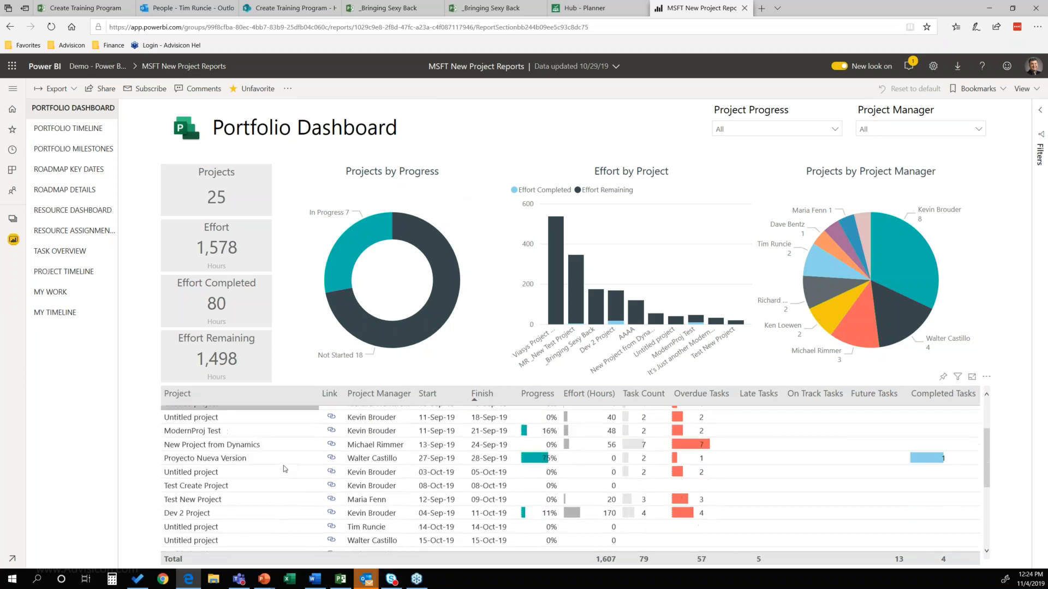
scroll(268, 488, "down", 3)
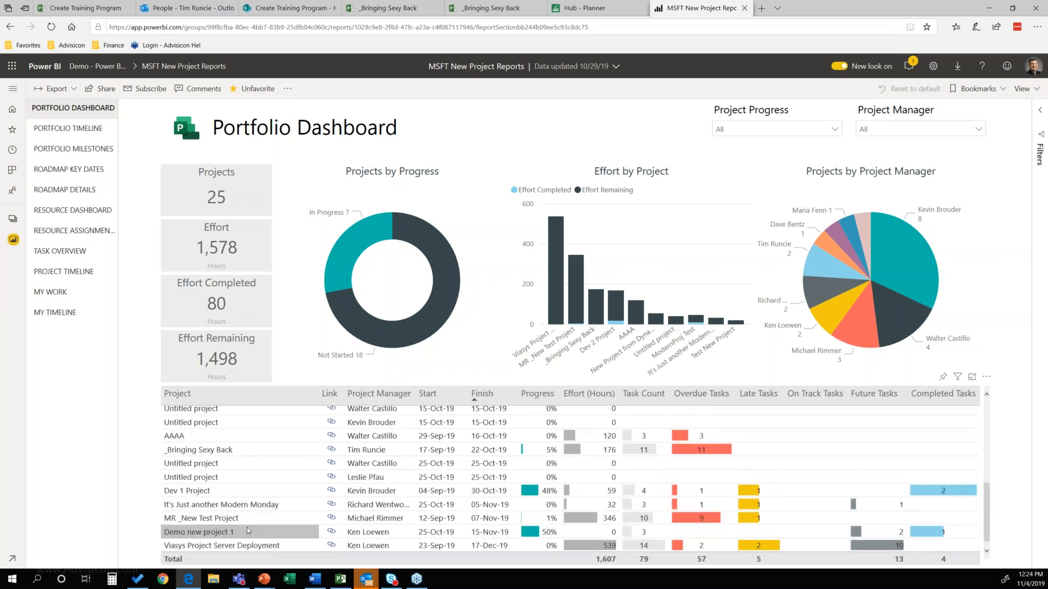
Step: Look over the report's Portfolio Timeline from its earliest dates, the Roadmap Key Dates and the Resource Dashboard
left_click(82, 129)
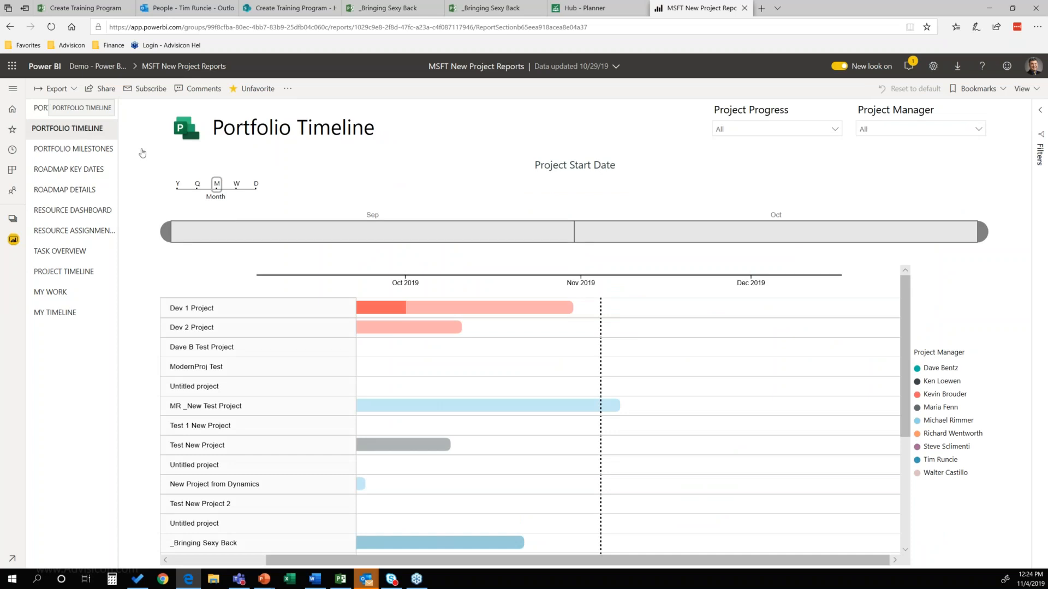
left_click(166, 560)
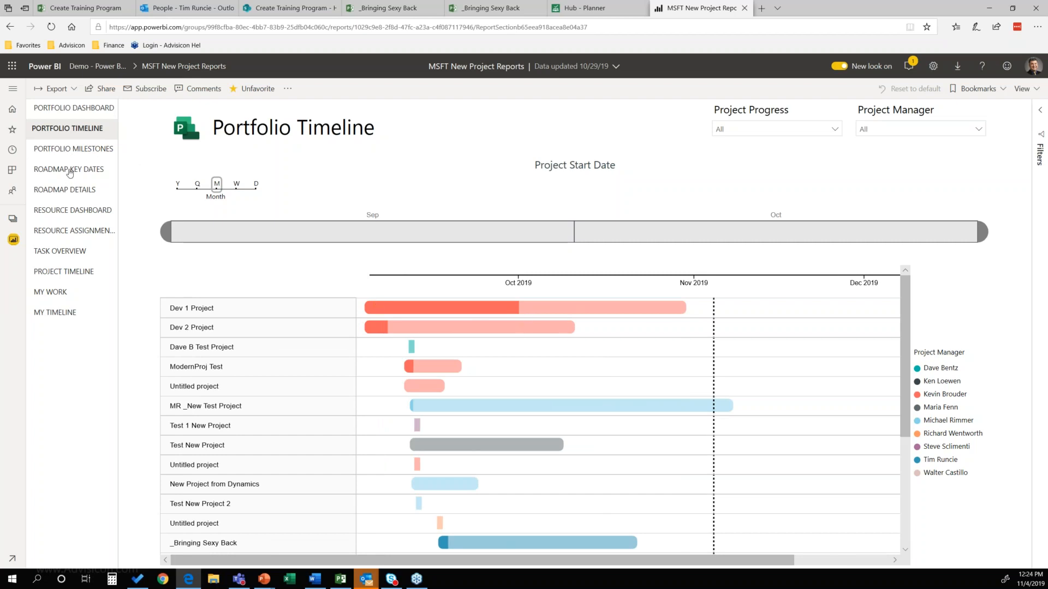
left_click(70, 171)
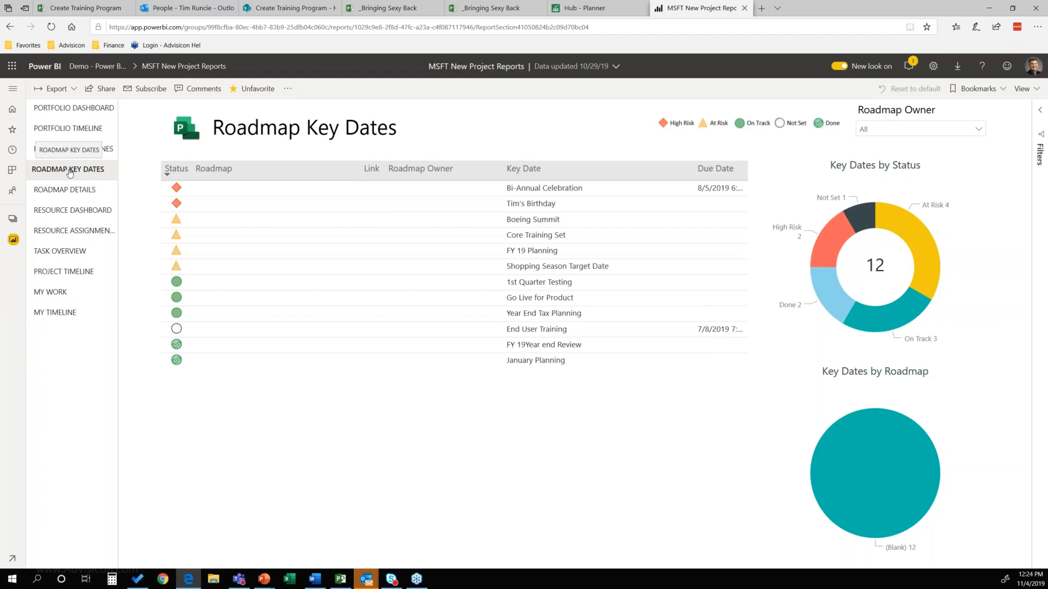
left_click(75, 213)
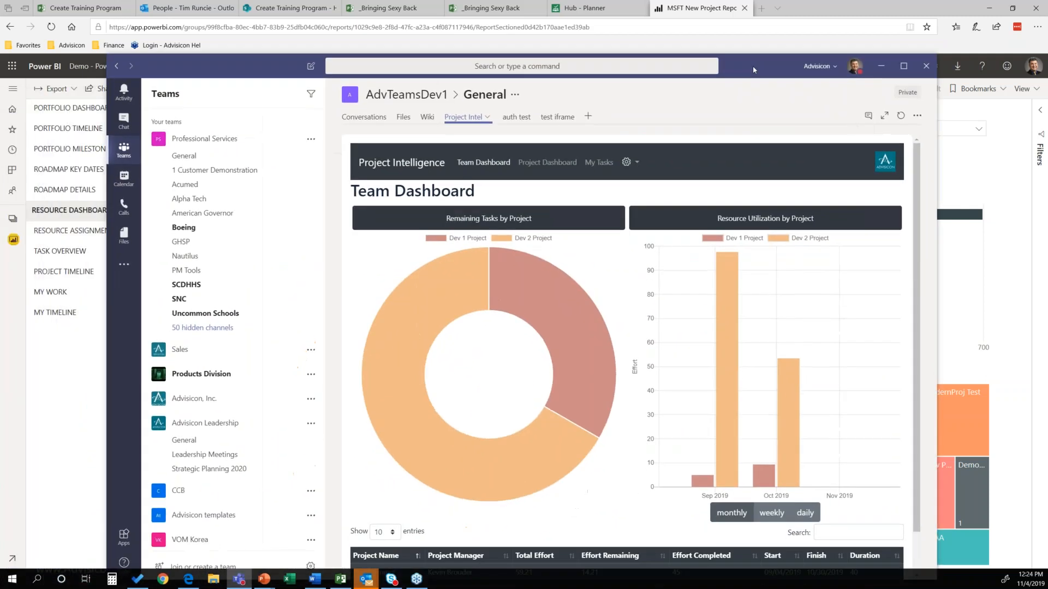
Step: Switch to Teams and look over the Project Intelligence Team Dashboard in the AdvTeamsDev1 General channel, including its project table
left_click_drag(741, 58, 720, 25)
mouse_move(539, 243)
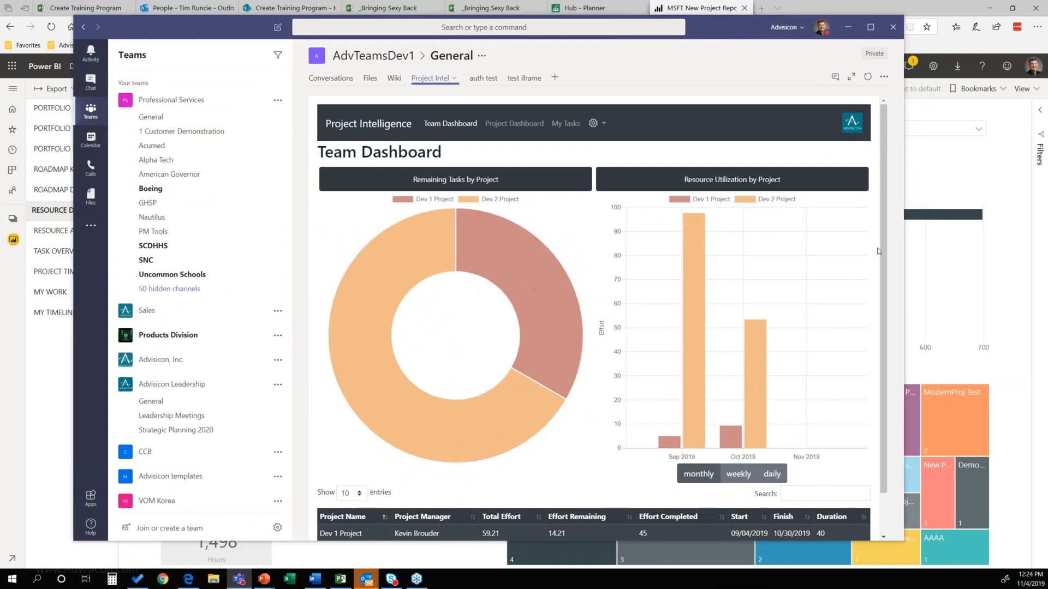
left_click_drag(884, 254, 890, 292)
mouse_move(526, 224)
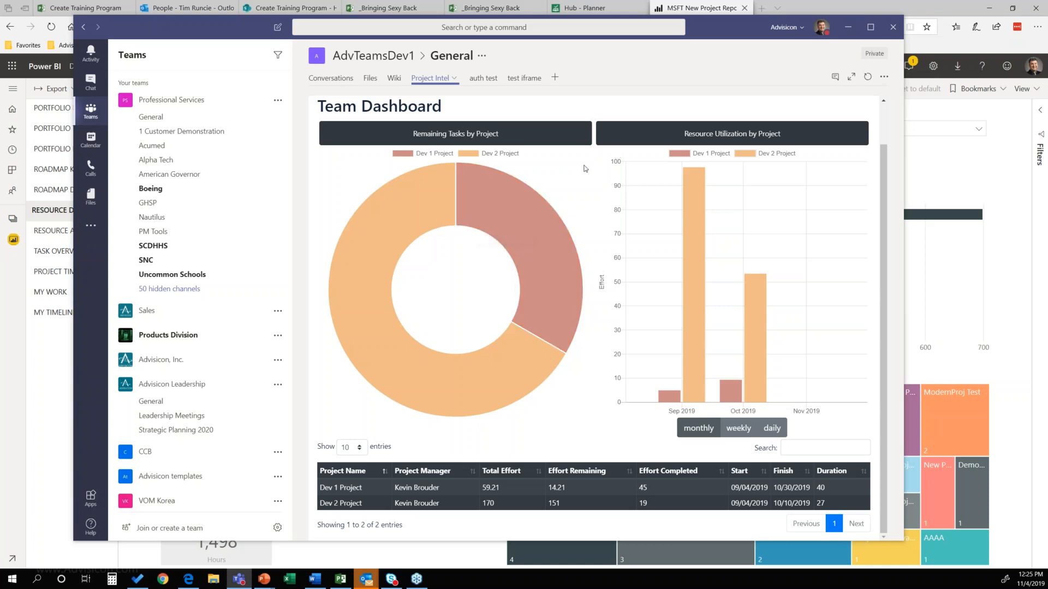
scroll(510, 164, "up", 1)
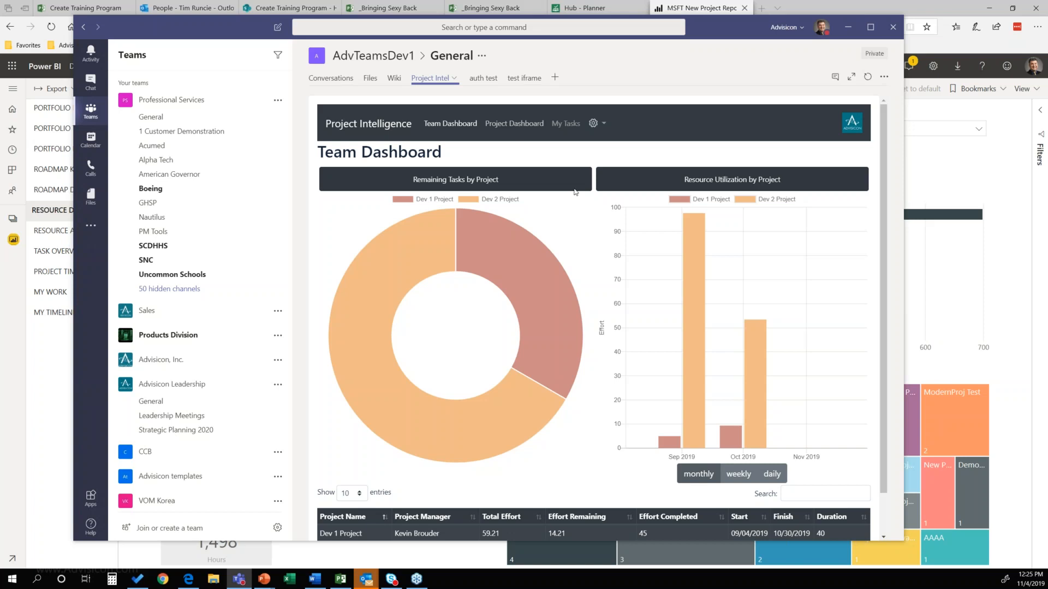
Step: Show the Project Dashboard for Dev 1 Project and look over its task, effort and completion figures
left_click(572, 125)
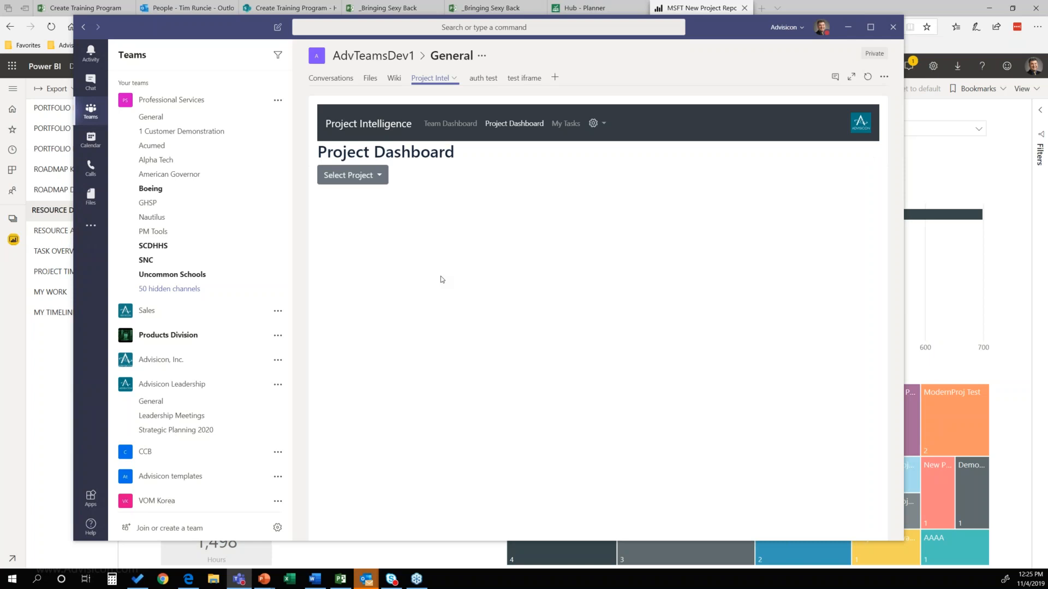
left_click(380, 178)
left_click(364, 199)
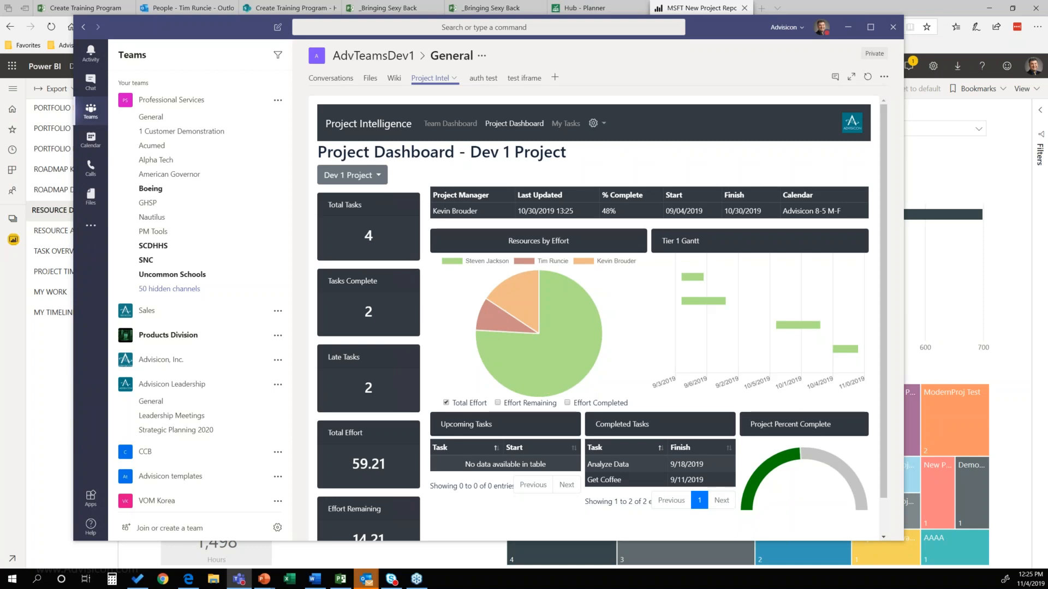
scroll(637, 463, "down", 1)
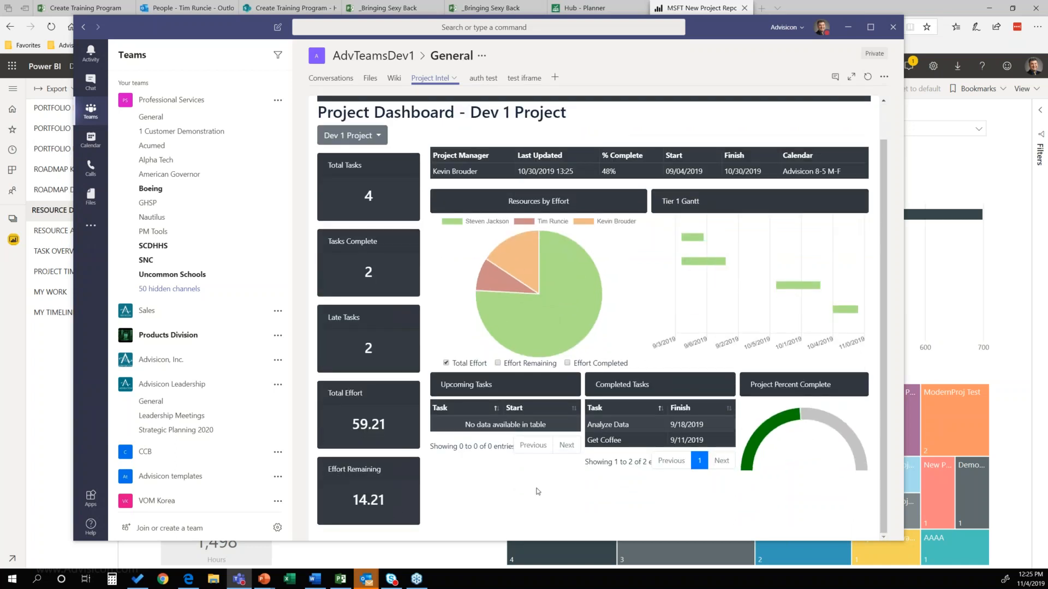
scroll(538, 491, "up", 1)
Step: Examine the My Tasks page, hiding and restoring the Completed series in the status chart and reading the task table
left_click(579, 125)
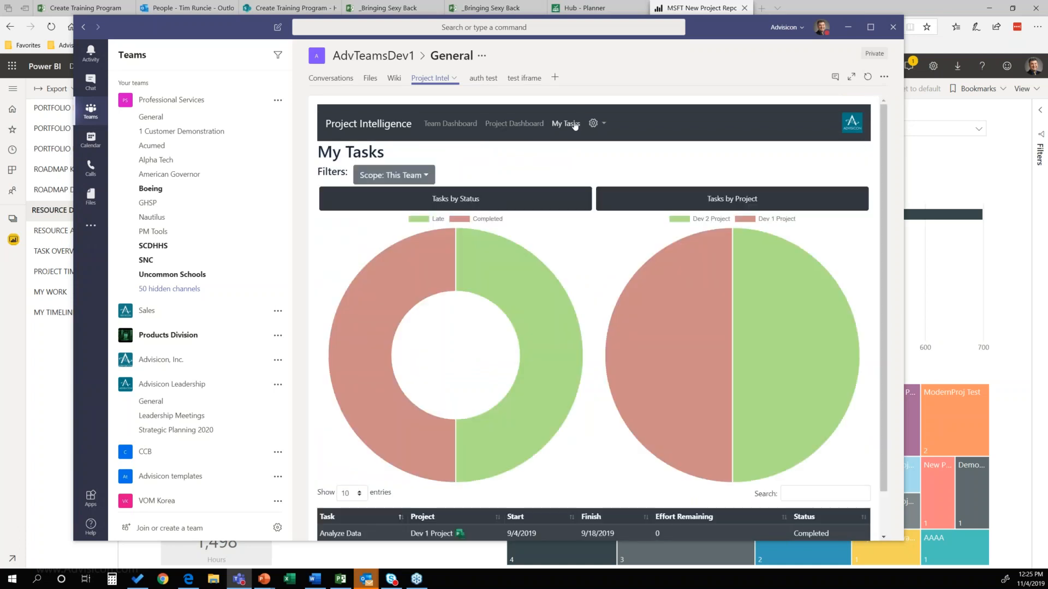
left_click(463, 221)
left_click(463, 221)
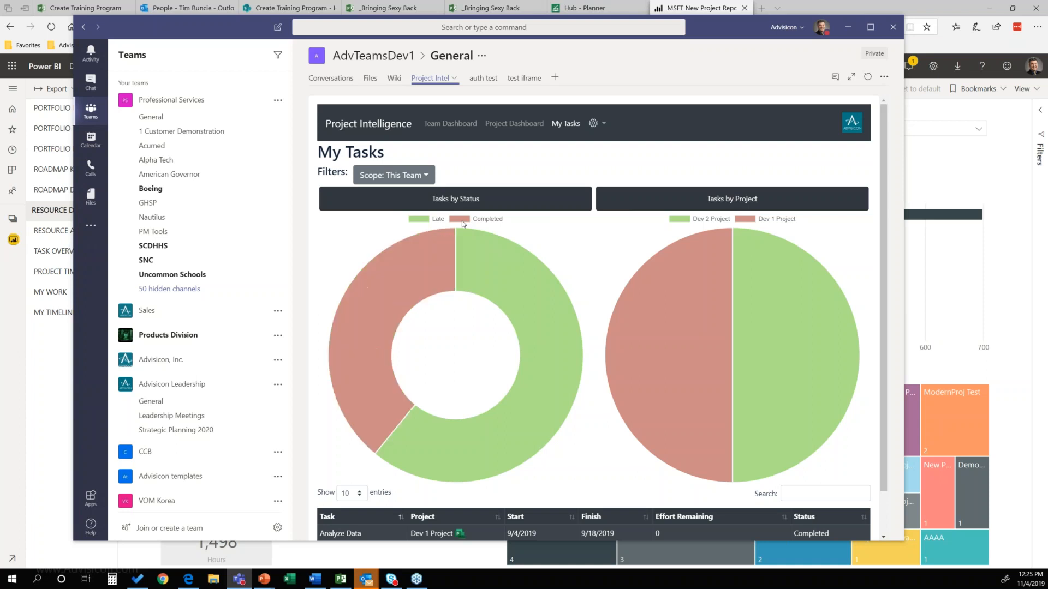
scroll(575, 351, "down", 1)
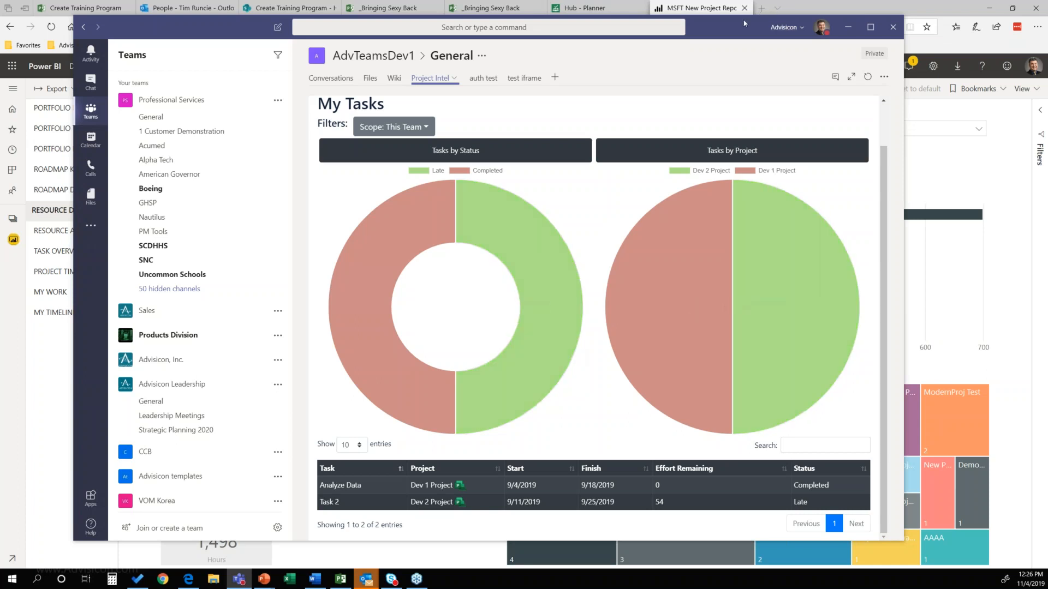
left_click_drag(698, 31, 0, 71)
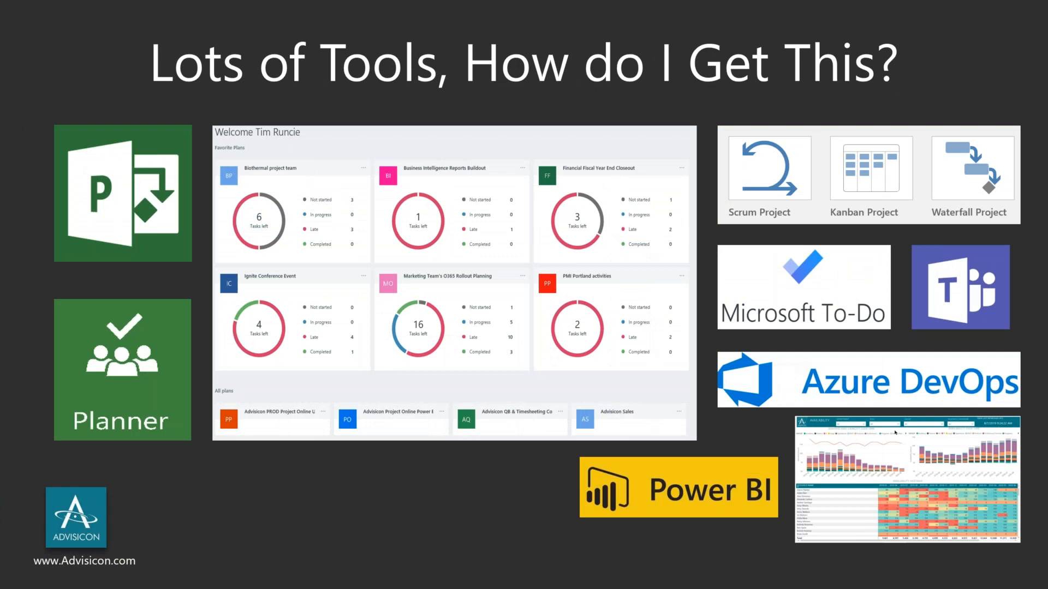
key("Right")
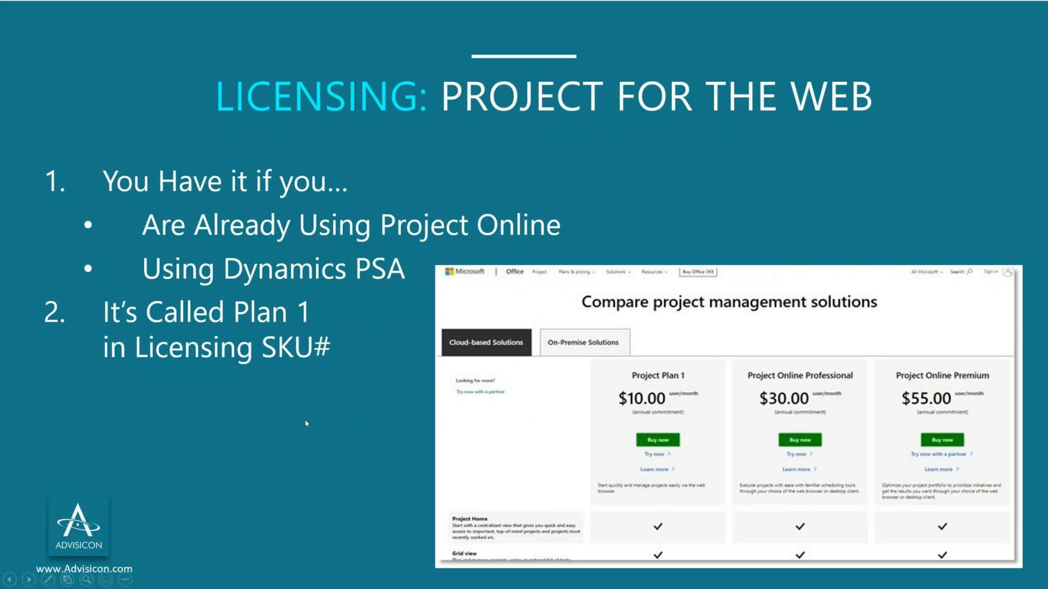